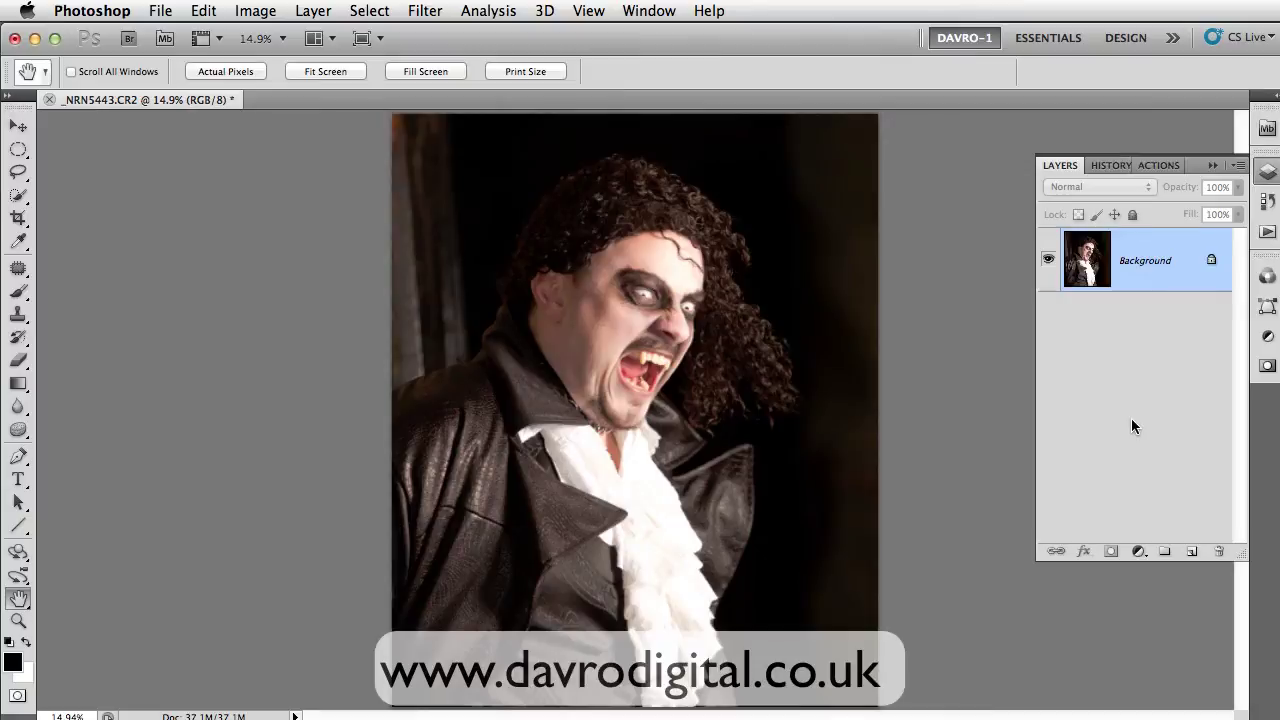
Step: Duplicate the Background layer and set the copy's blend mode to Overlay
key("ctrl+j")
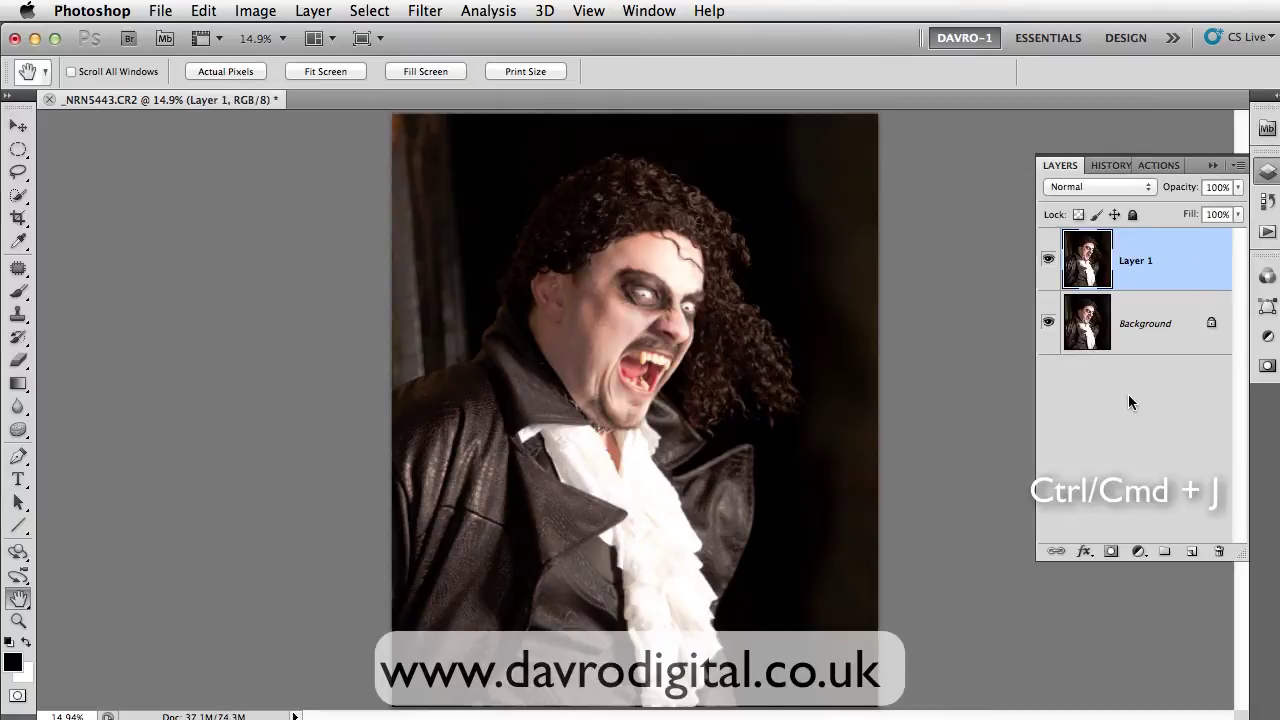
left_click(1099, 190)
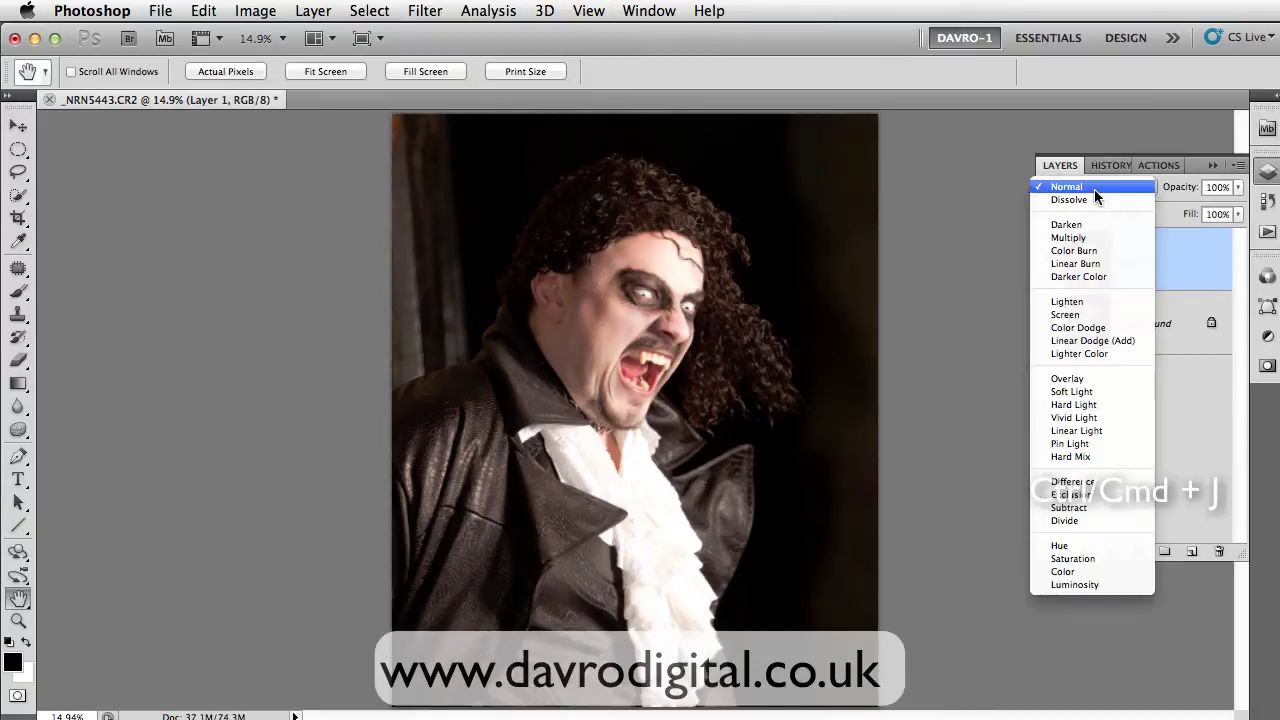
left_click(1092, 380)
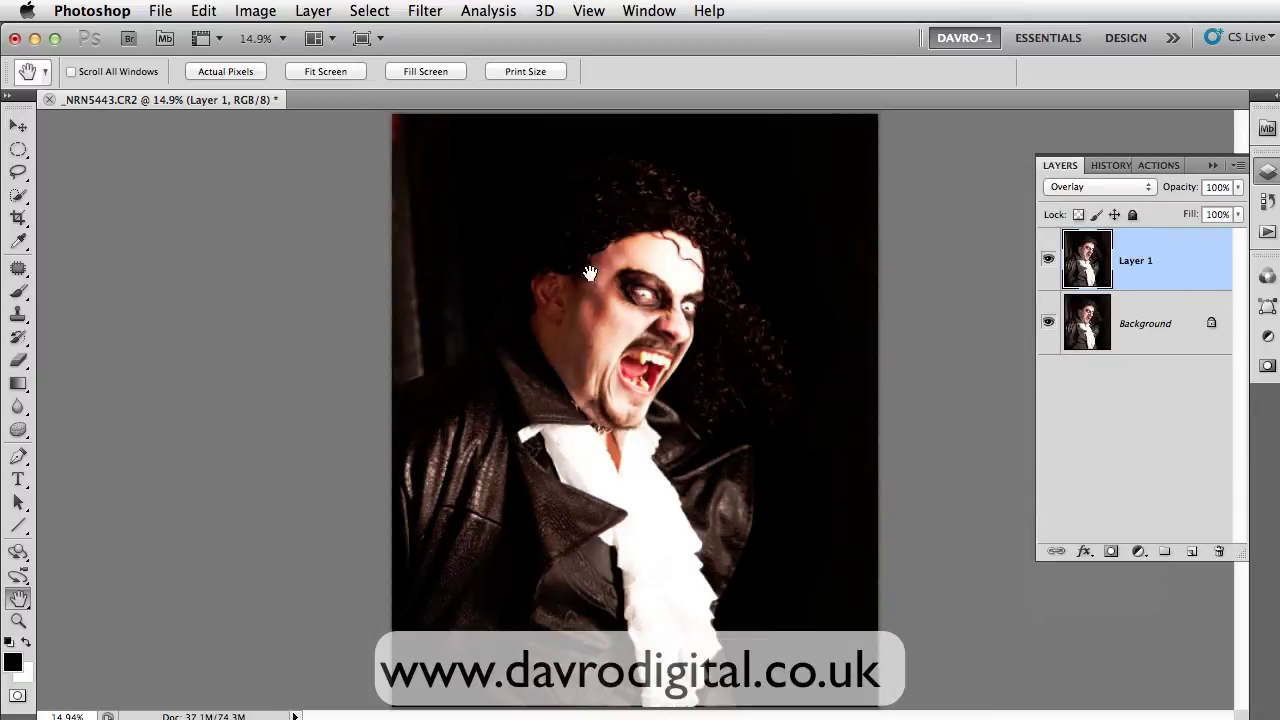
Step: Apply a High Pass filter with a radius of 8.2 pixels to the duplicate, comparing the preview on and off over the leather jacket
left_click(418, 10)
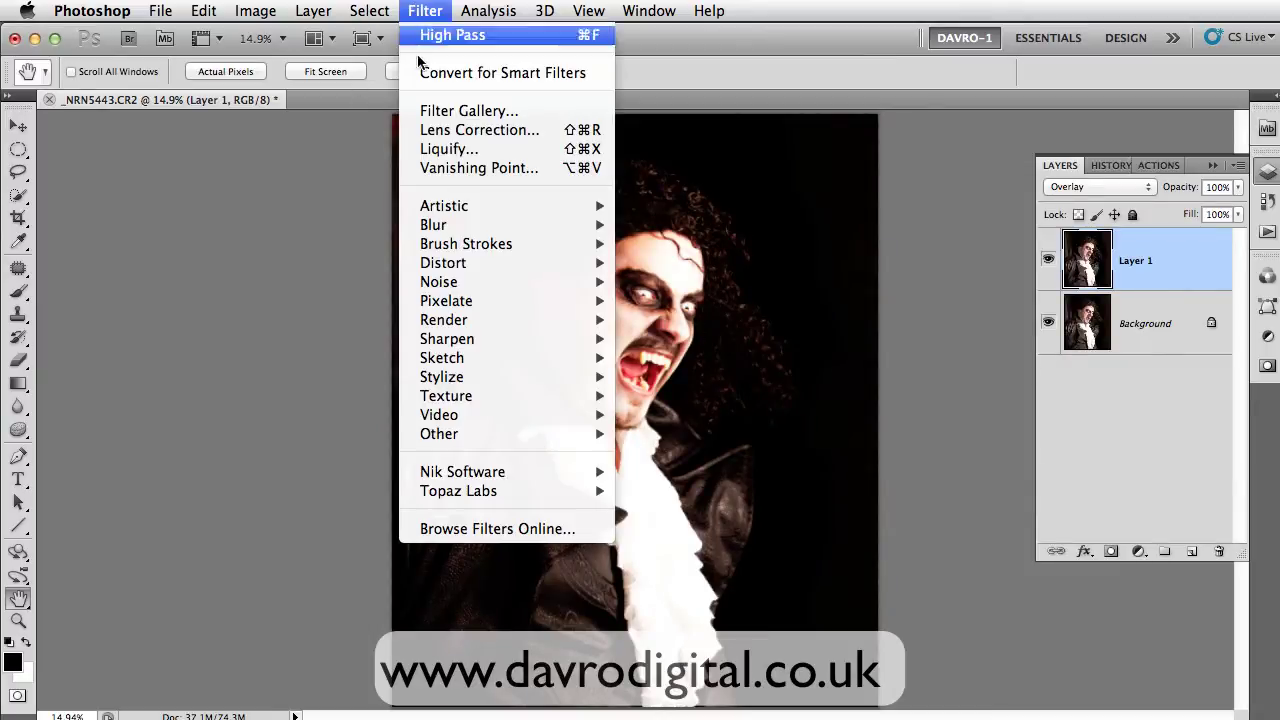
mouse_move(490, 433)
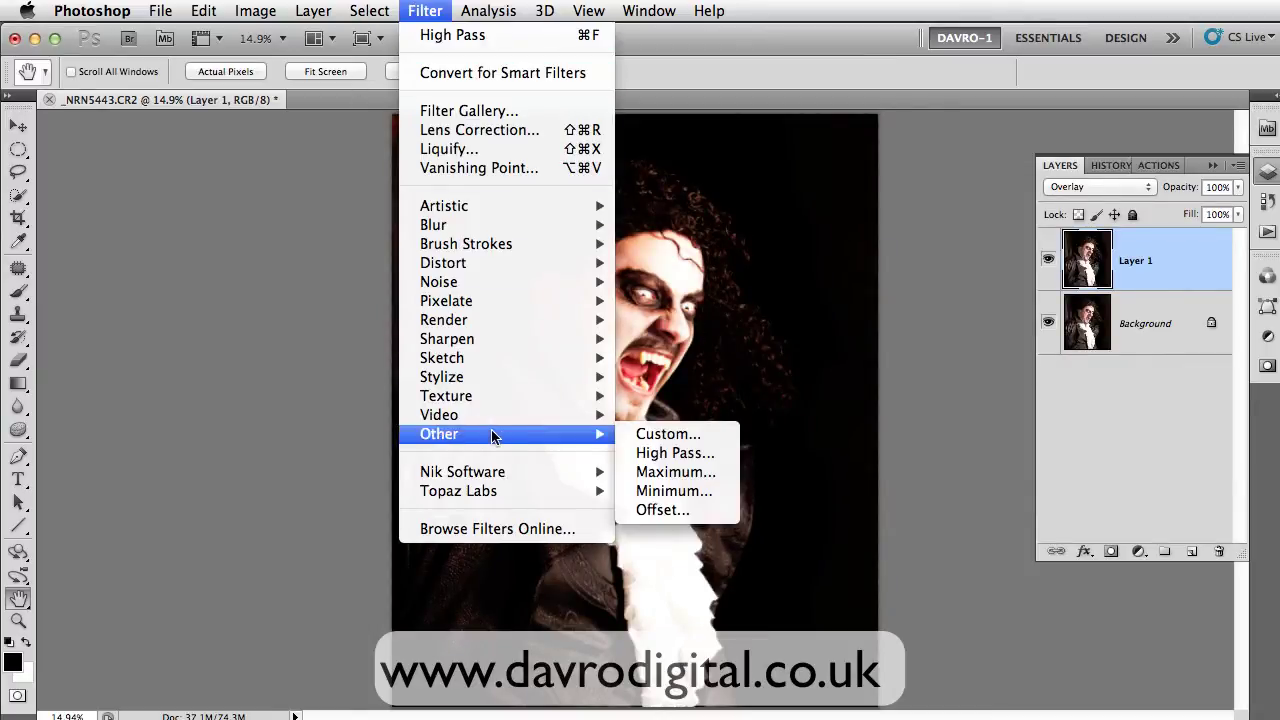
left_click(657, 453)
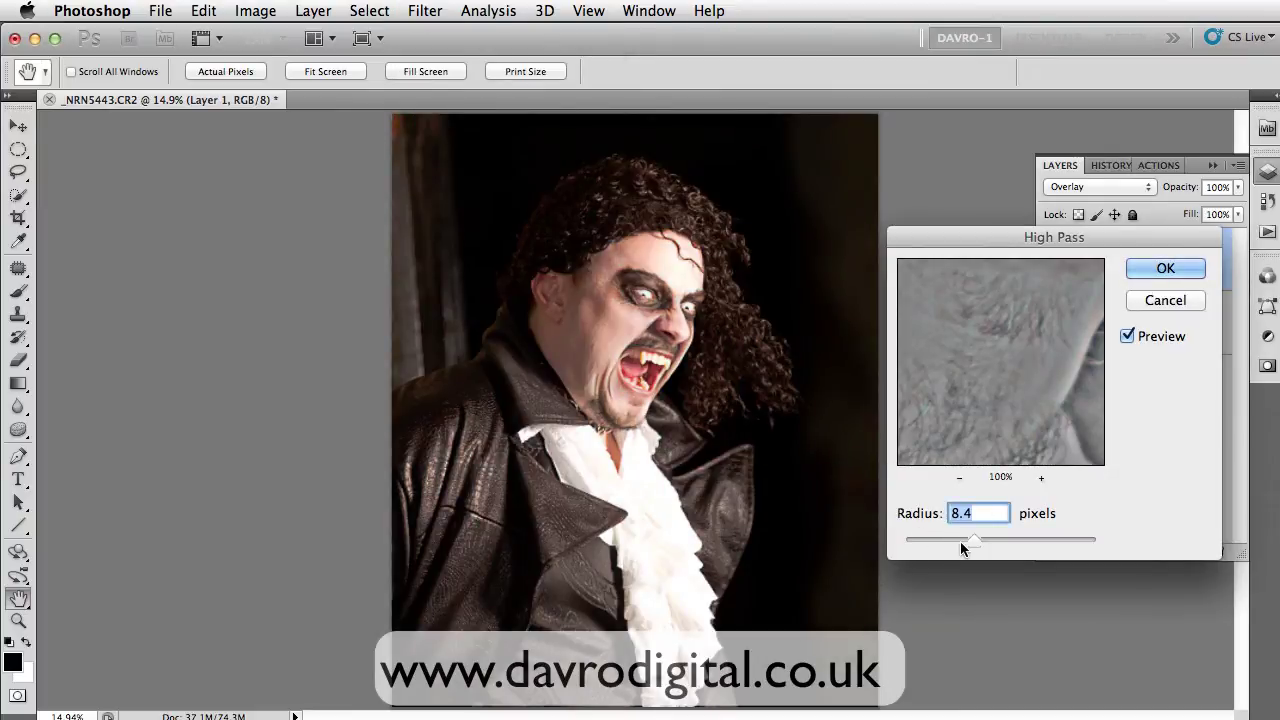
left_click_drag(967, 547, 970, 540)
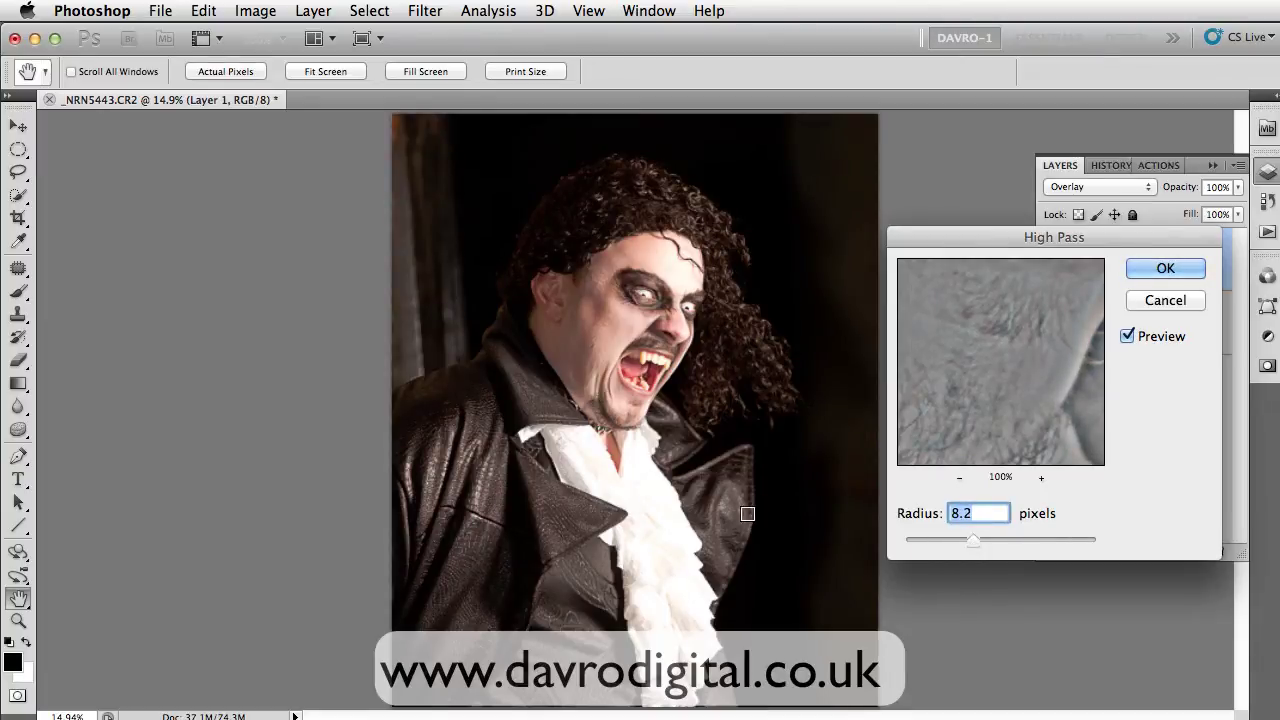
left_click(574, 497, "super")
left_click(593, 449, "super")
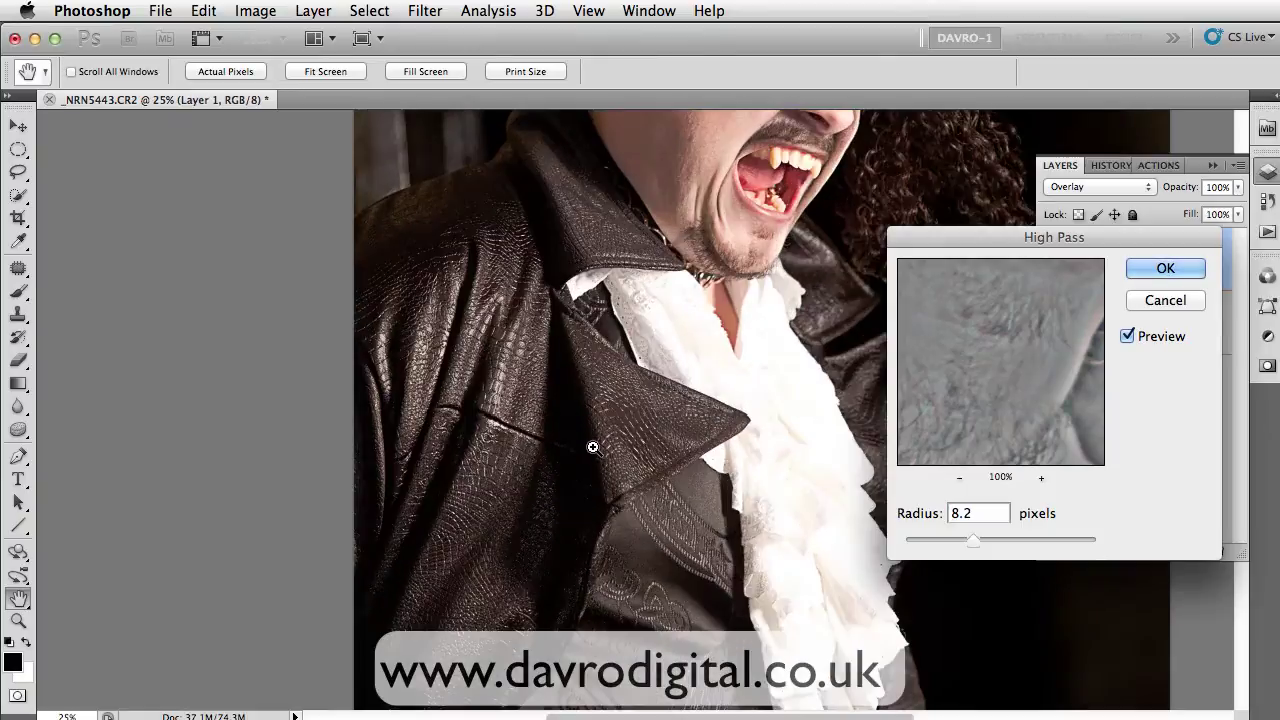
left_click_drag(517, 416, 455, 474)
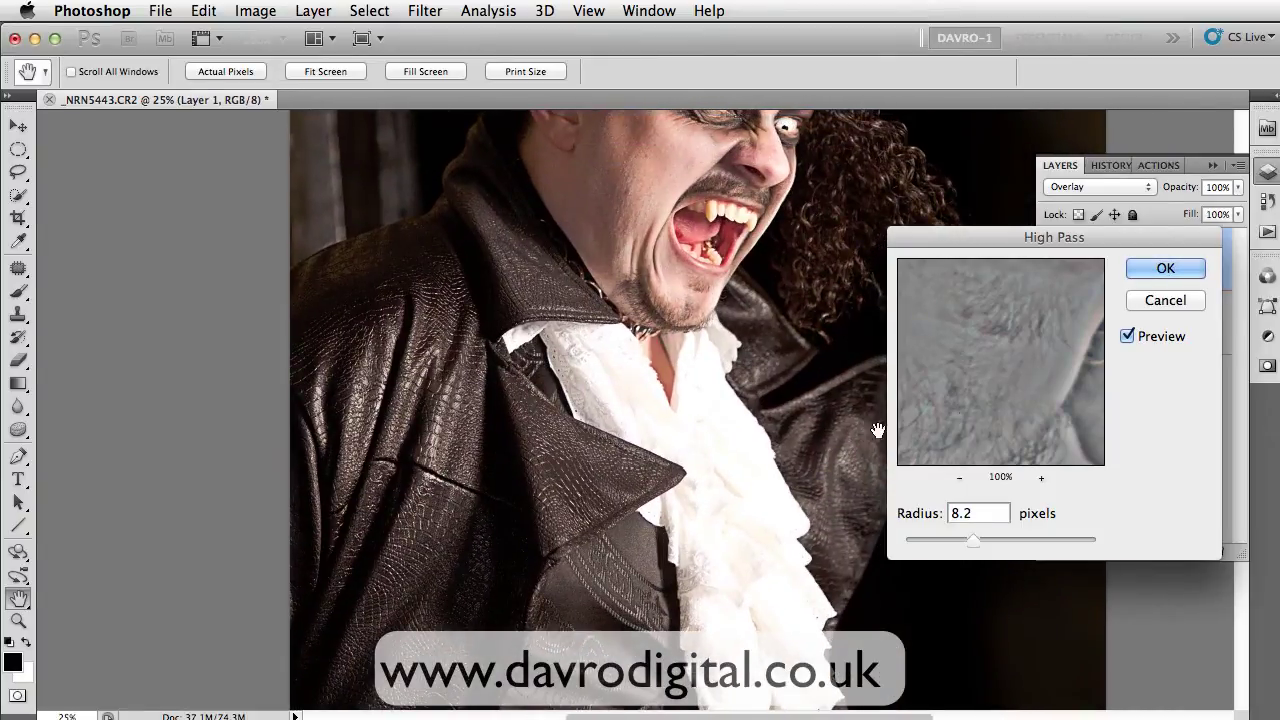
left_click(1127, 336)
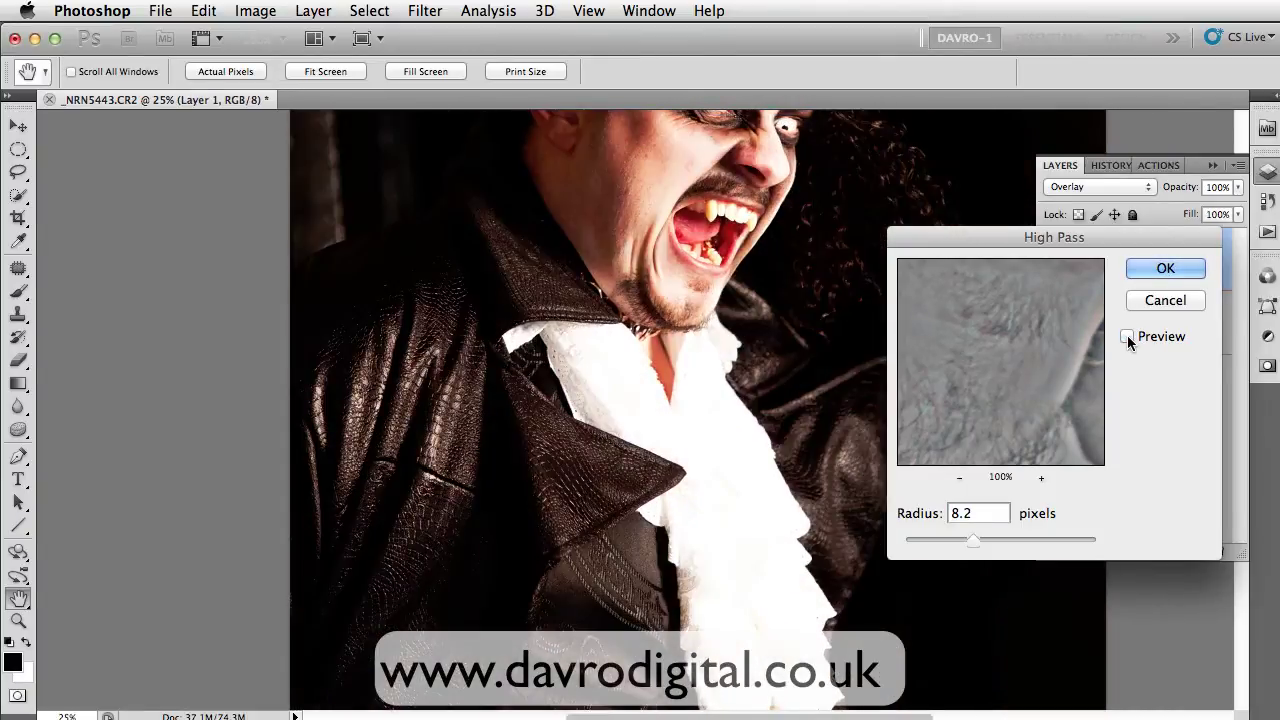
left_click(1127, 336)
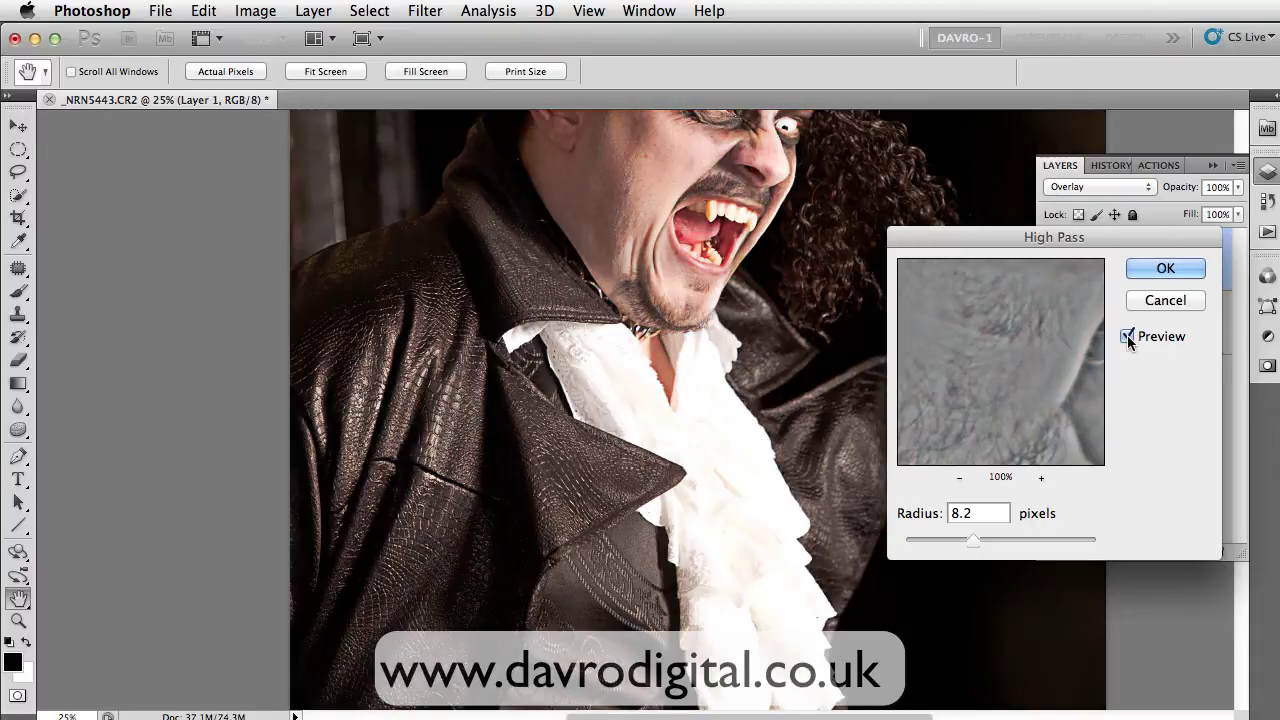
left_click(1162, 270)
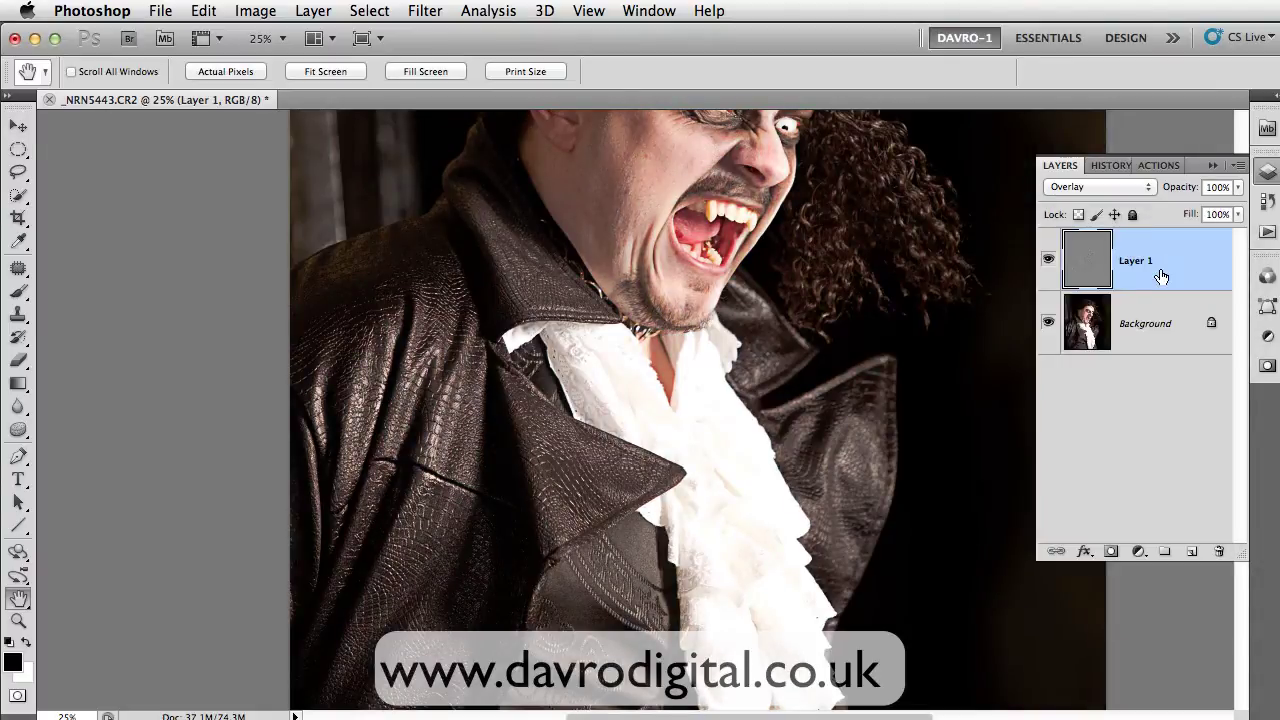
Step: Add a Gradient Map adjustment layer with a black-to-white gradient above the sharpened layer
key("super+0")
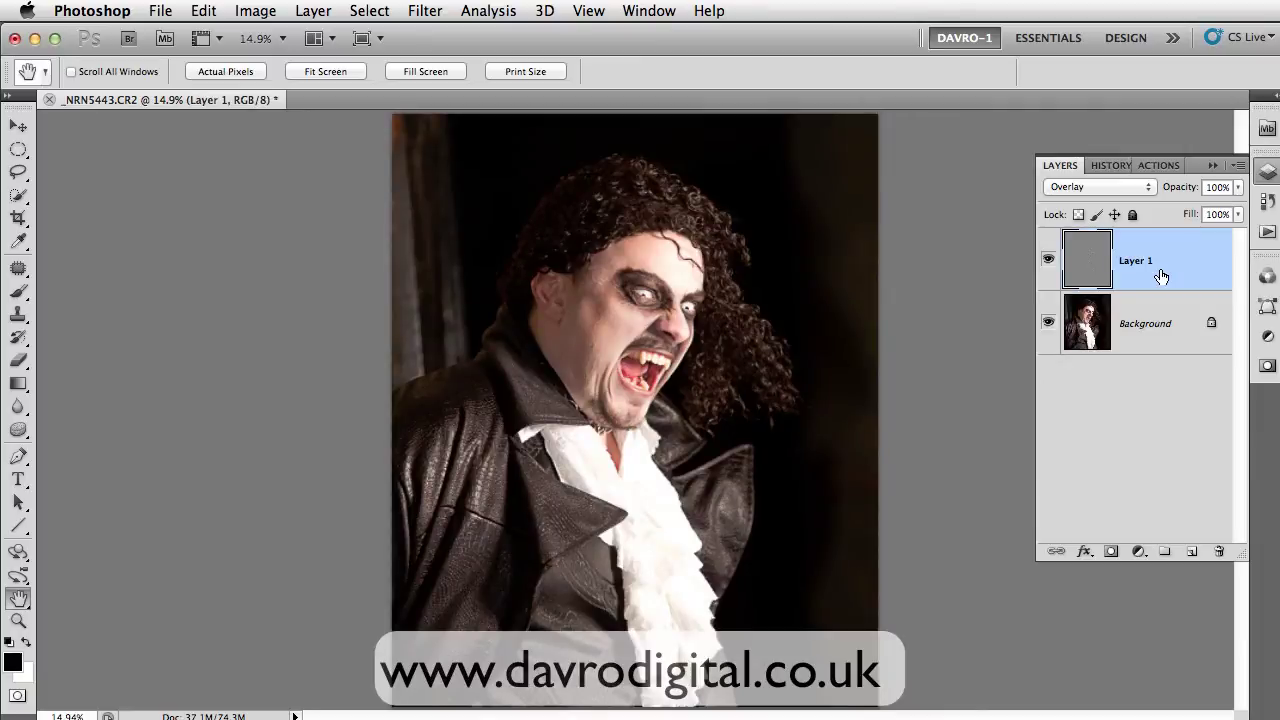
left_click(1139, 553)
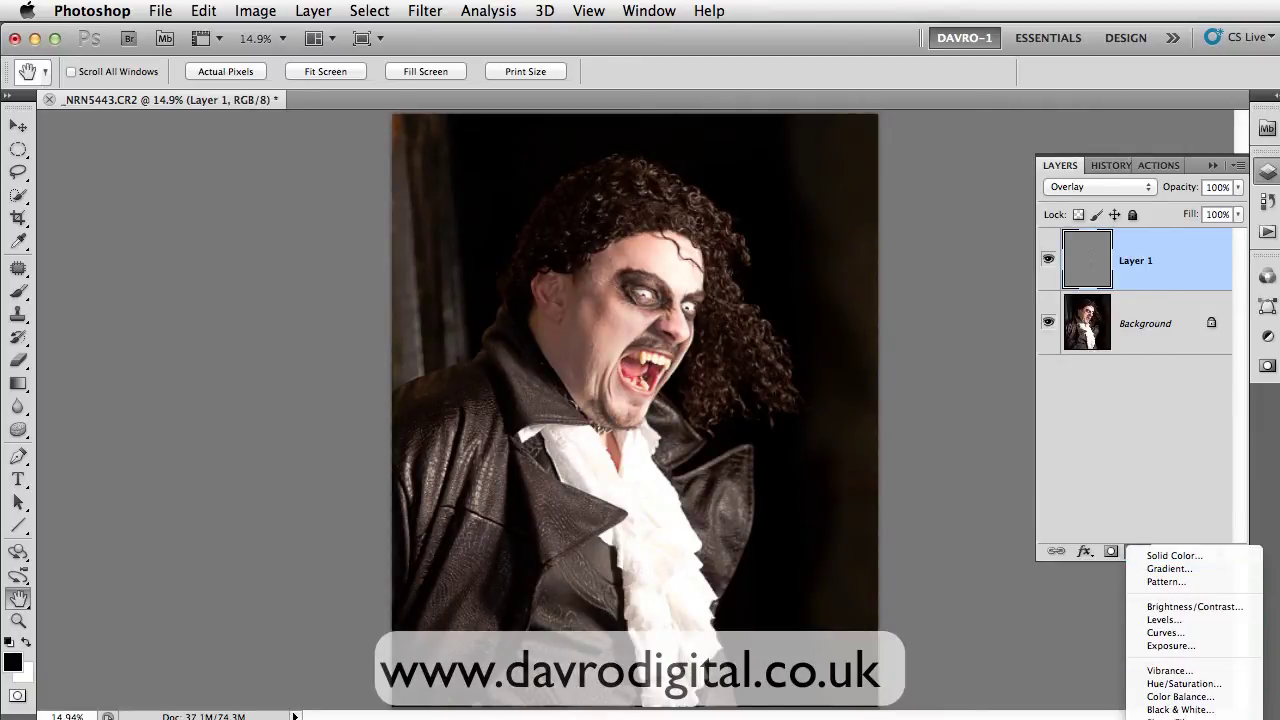
left_click(1180, 715)
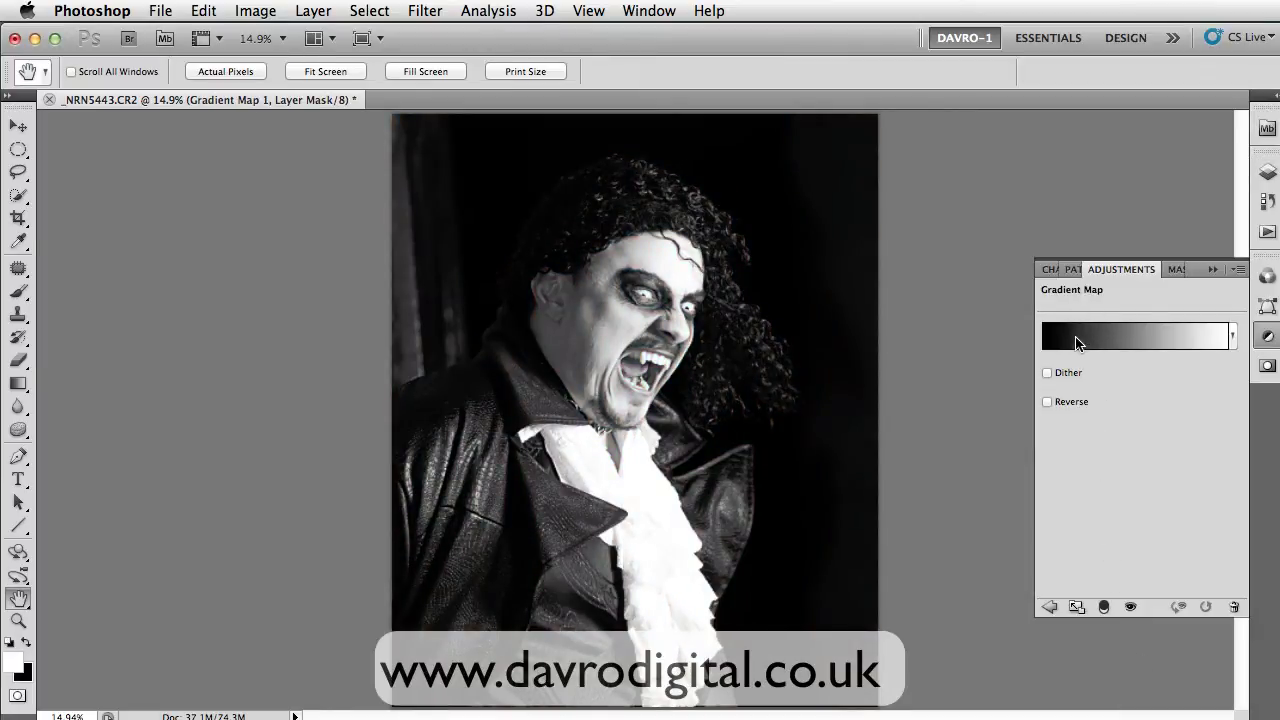
Step: Edit the gradient map so the black stop sits at 4%, and try the white stop at 95% before returning it to 100%
left_click(1149, 340)
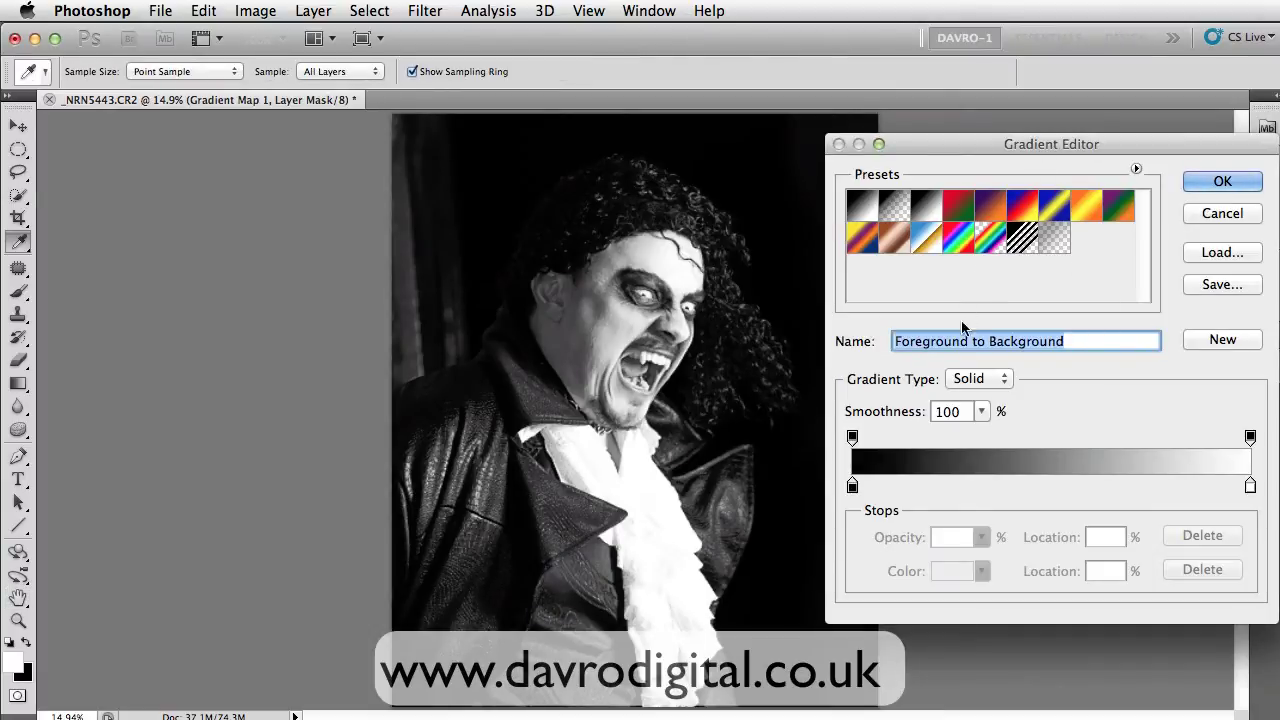
left_click(853, 489)
left_click_drag(855, 494, 868, 495)
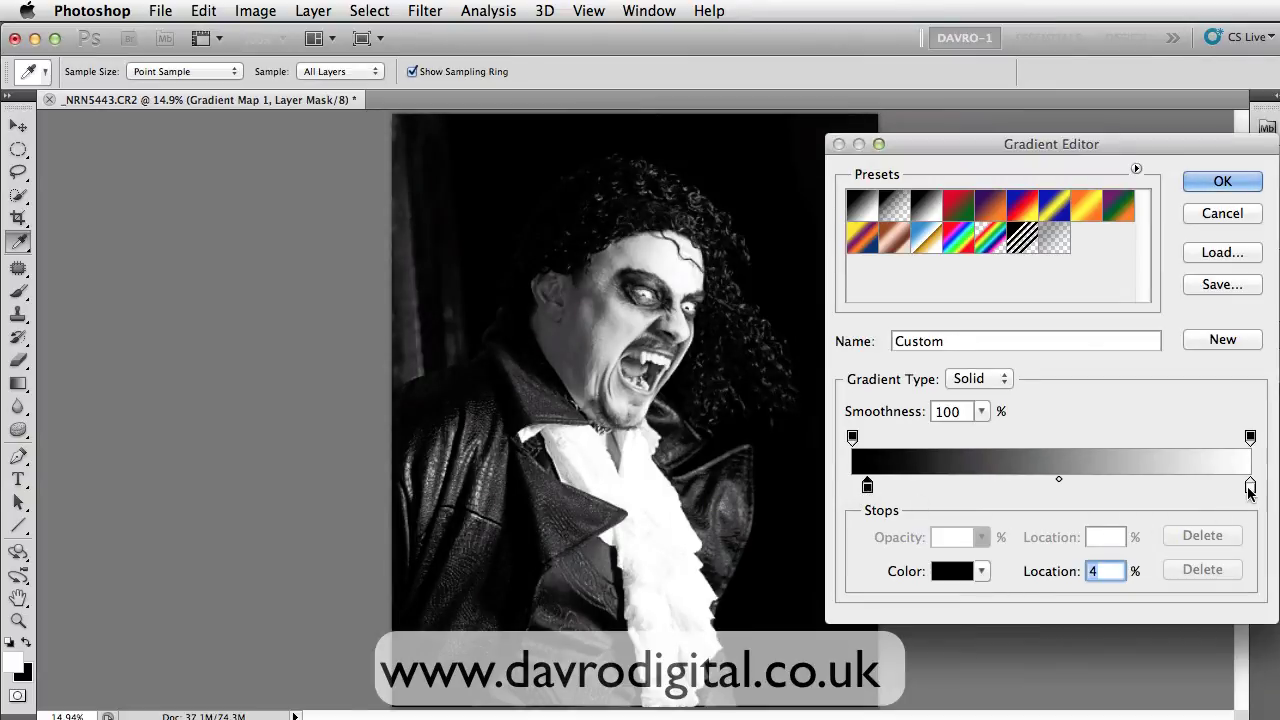
left_click_drag(1250, 487, 1232, 490)
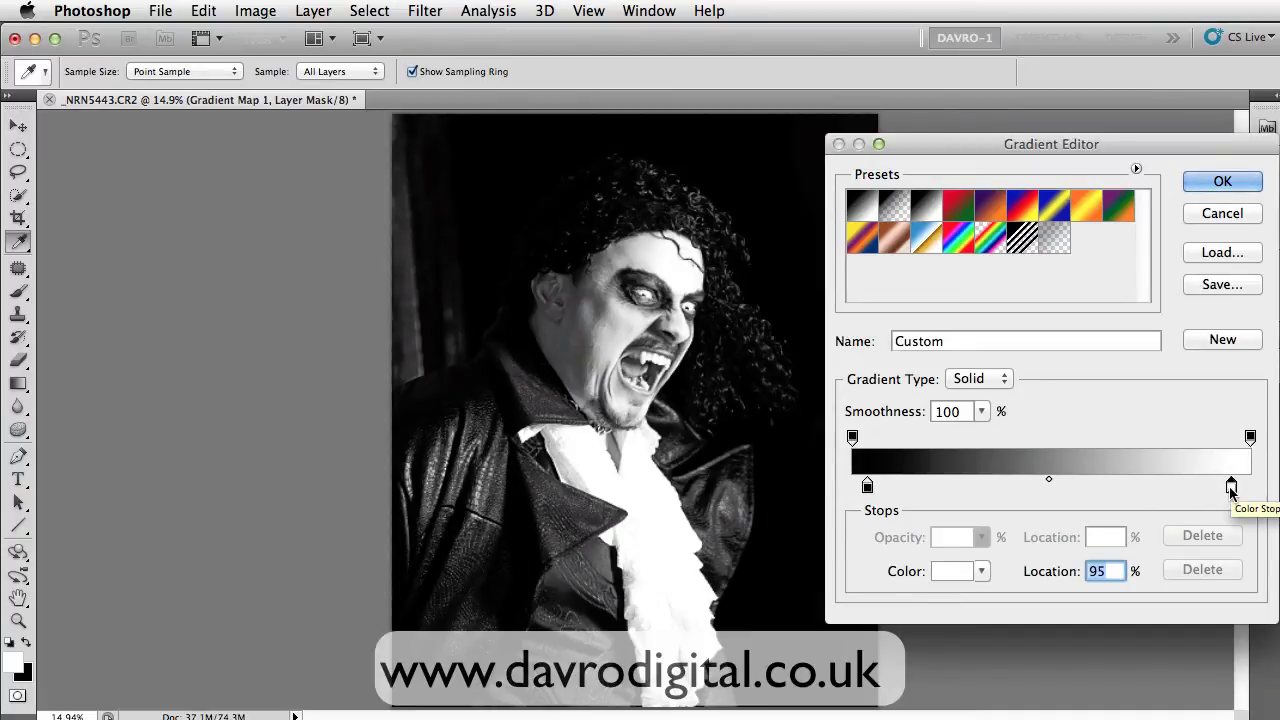
left_click_drag(1231, 488, 1251, 492)
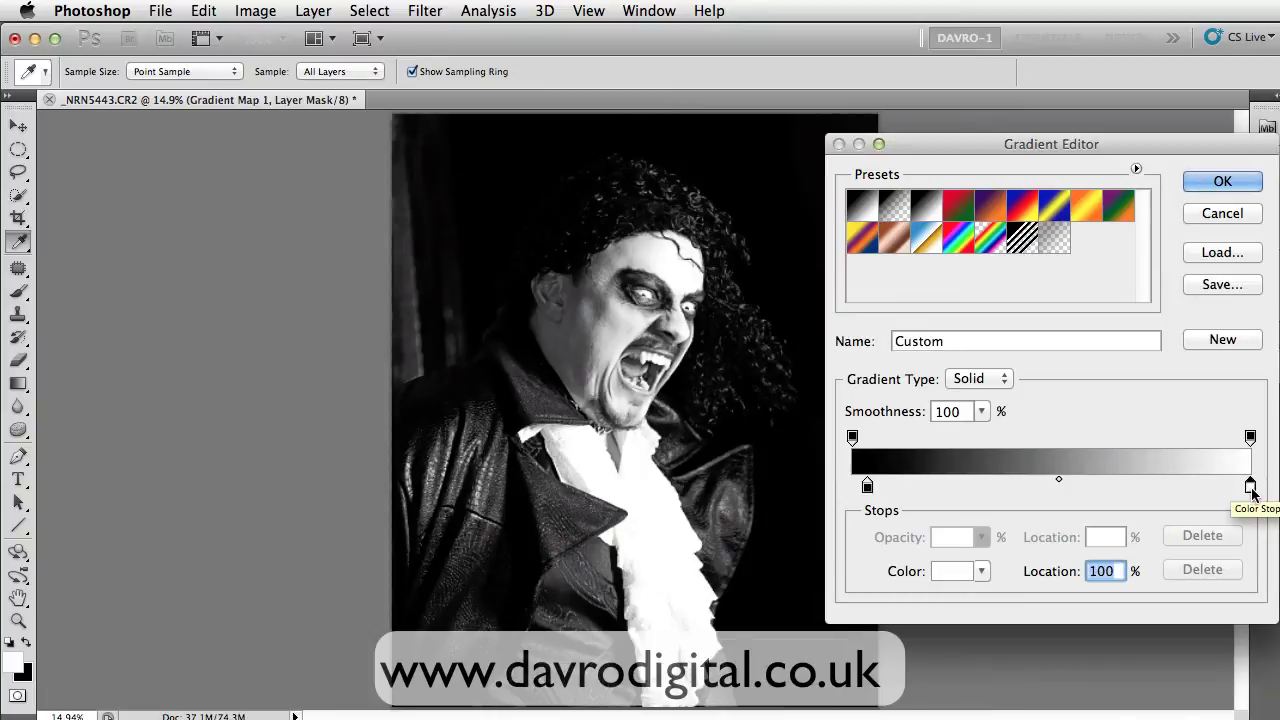
Step: Shift the gradient's midpoint to about 58% and the black stop to 5%, and accept the gradient
left_click(1060, 483)
left_click_drag(1060, 485, 1081, 486)
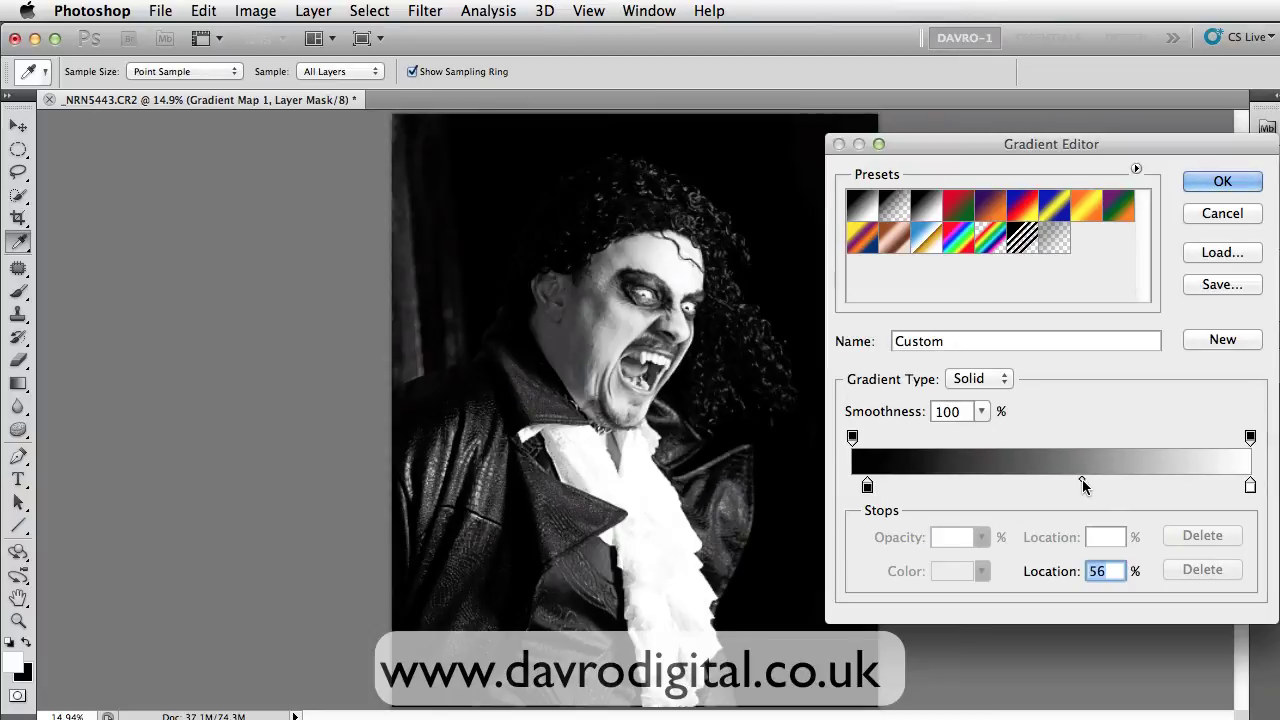
left_click_drag(1083, 481, 1088, 481)
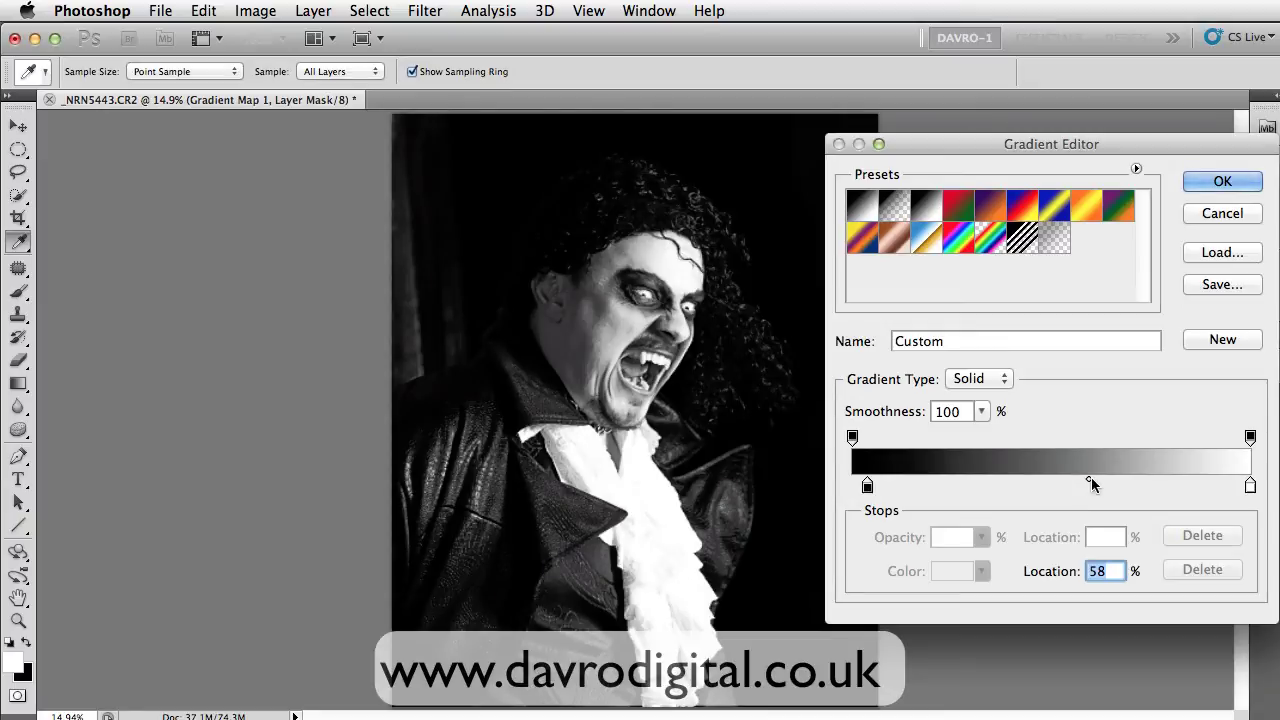
left_click_drag(1091, 477, 1093, 476)
left_click_drag(867, 488, 873, 488)
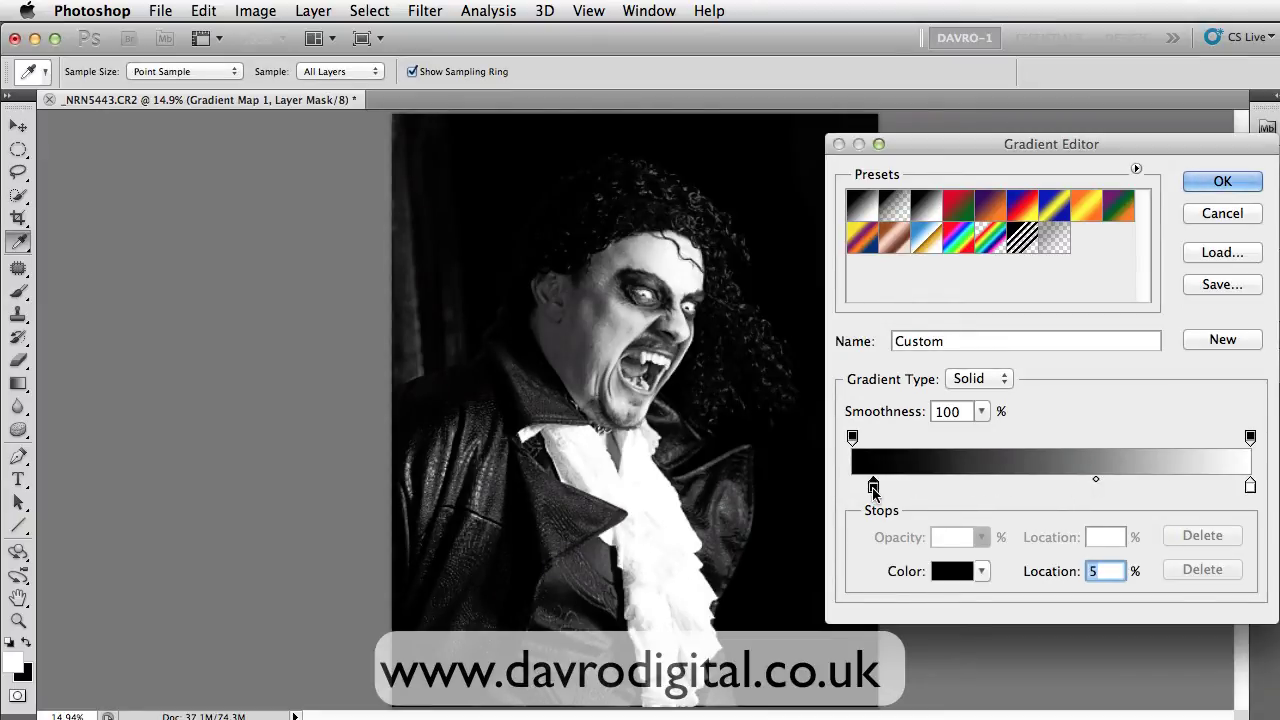
left_click(1210, 181)
Step: Duplicate the Background layer and move the copy to the top of the layer stack, above the Gradient Map
left_click(1265, 171)
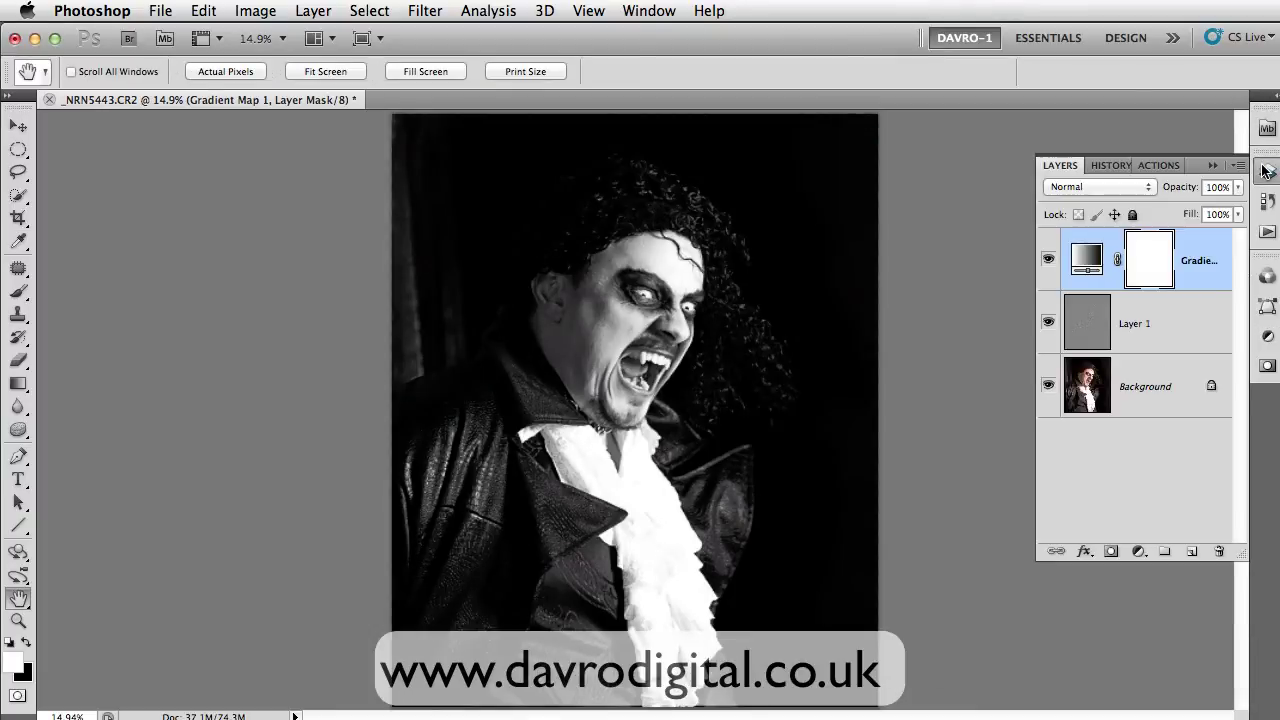
left_click(1148, 388)
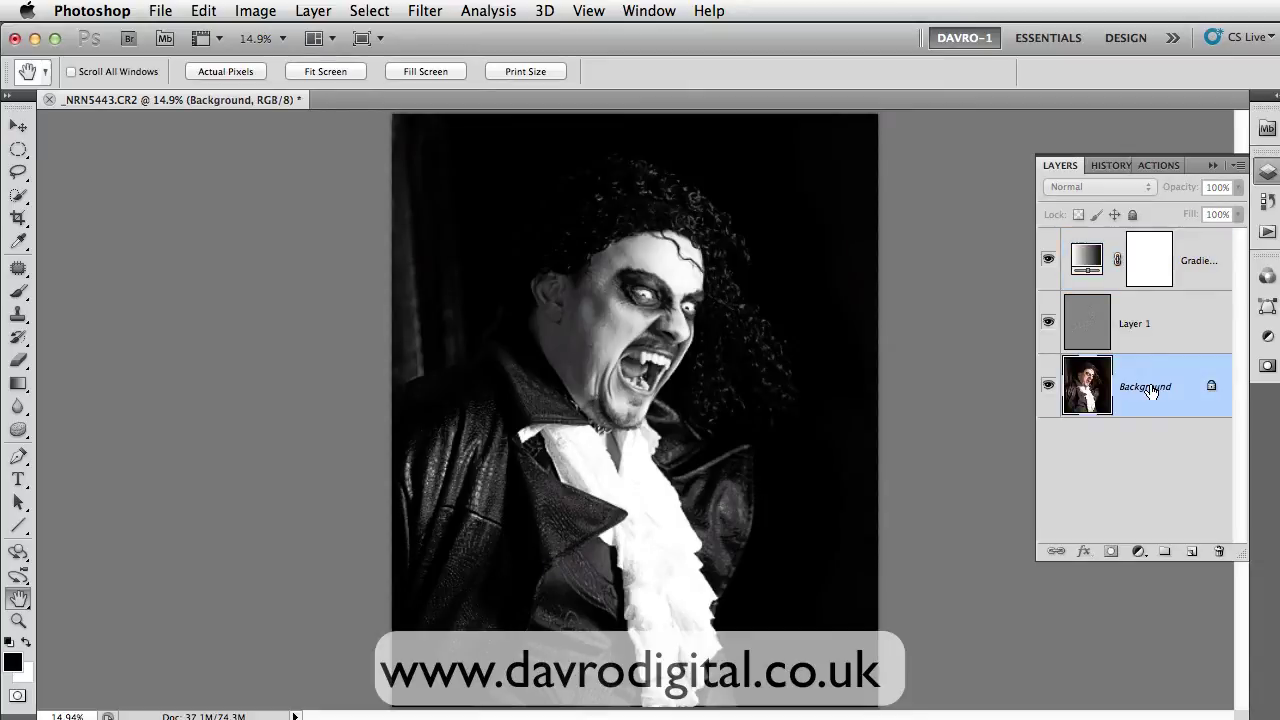
key("super+j")
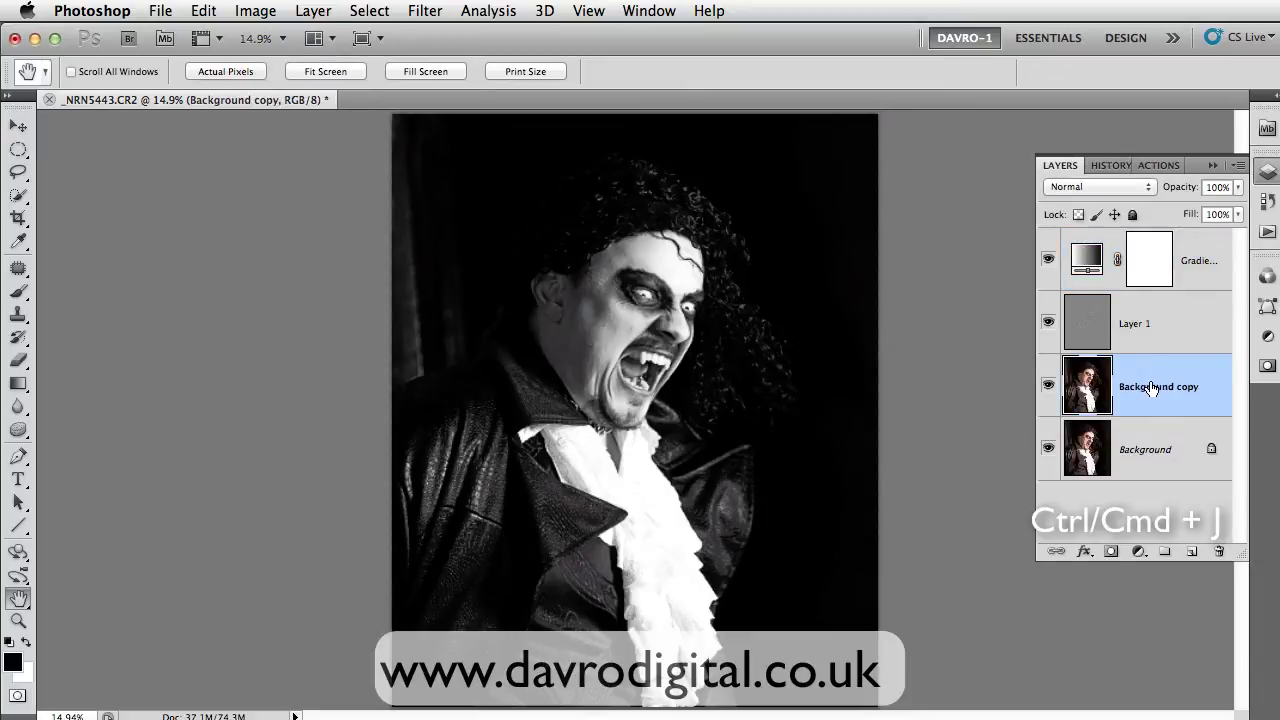
left_click_drag(1151, 386, 1150, 258)
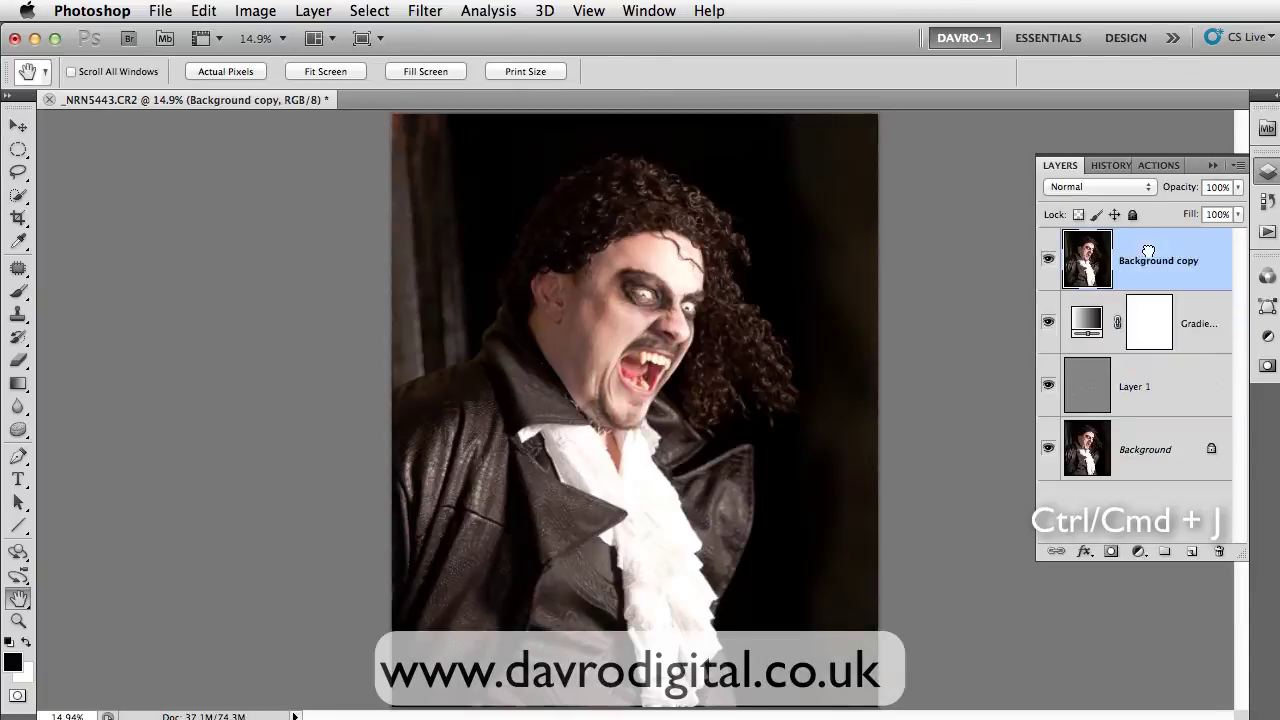
Step: Set the top Background copy to Overlay and apply a High Pass filter with a radius of 2.5 pixels to it
left_click(1091, 186)
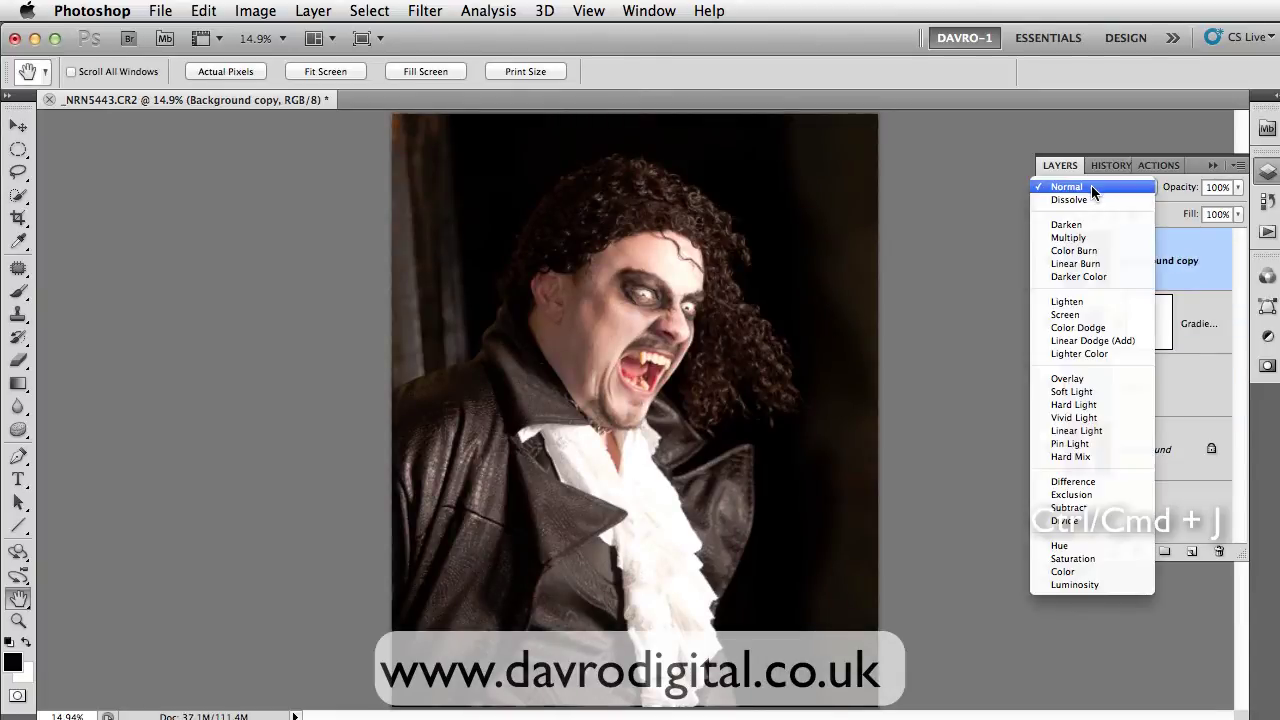
left_click(1079, 380)
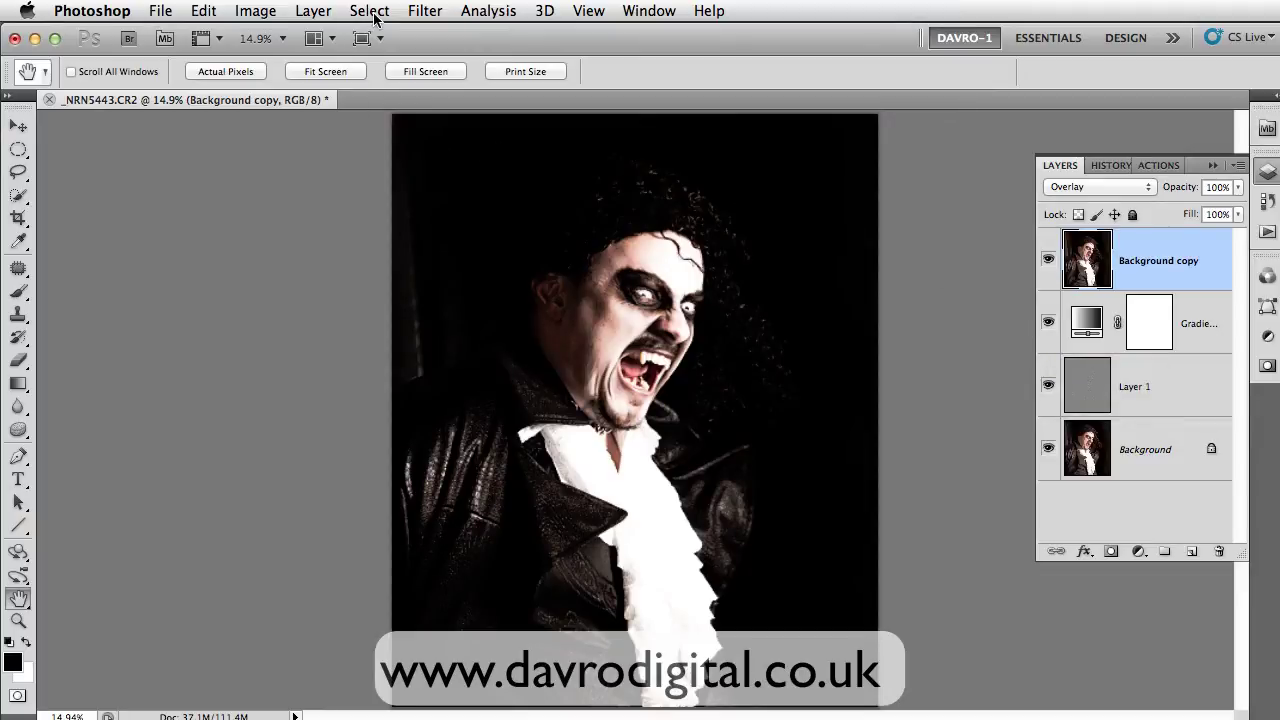
left_click(425, 11)
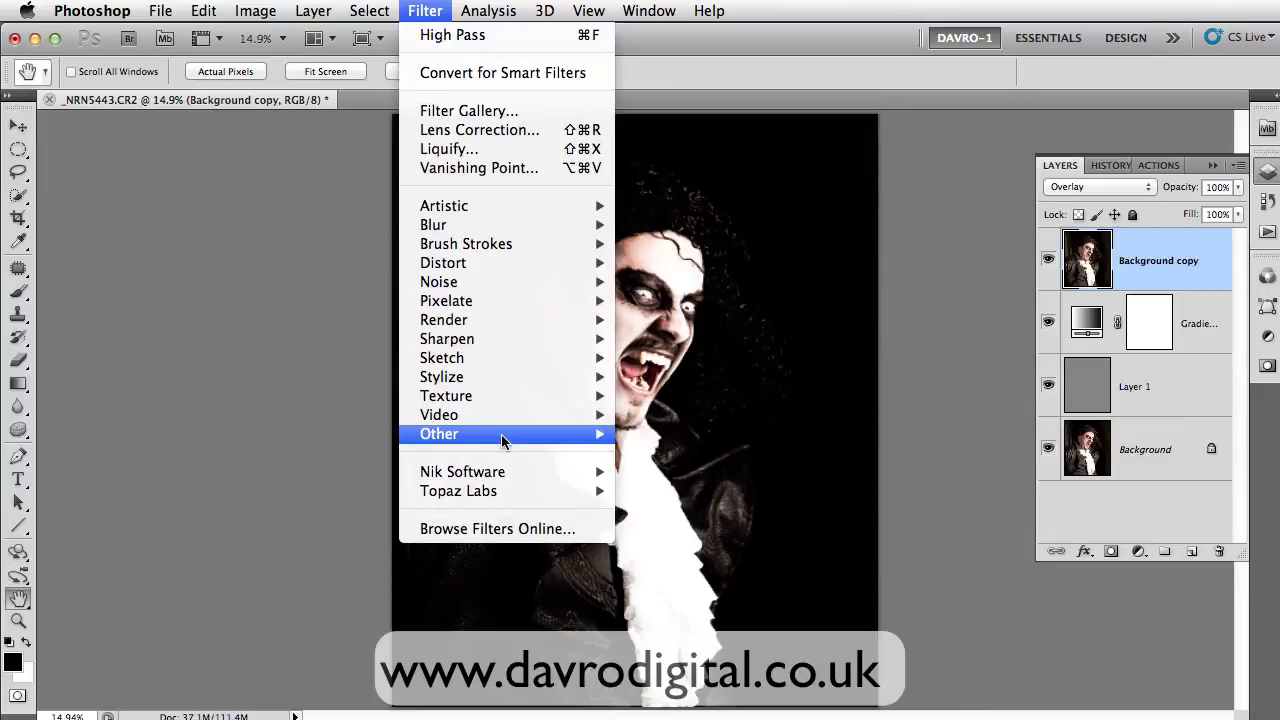
mouse_move(503, 441)
left_click(632, 453)
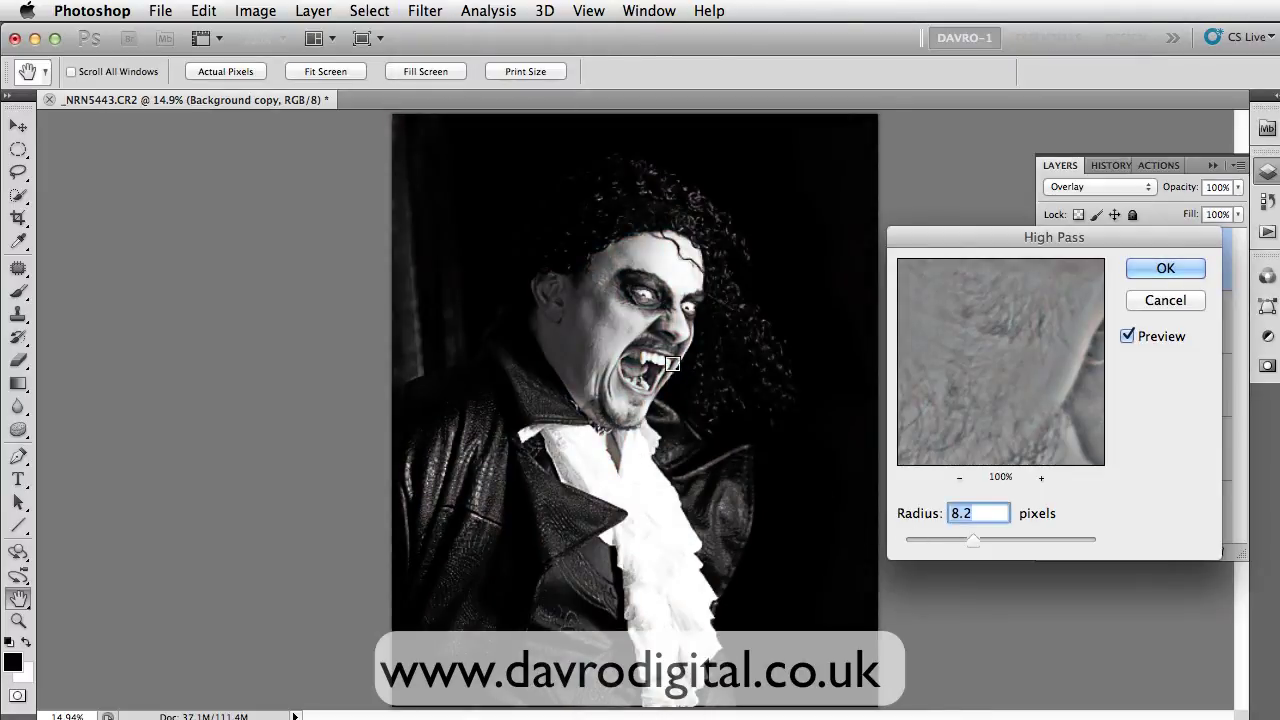
left_click(570, 396)
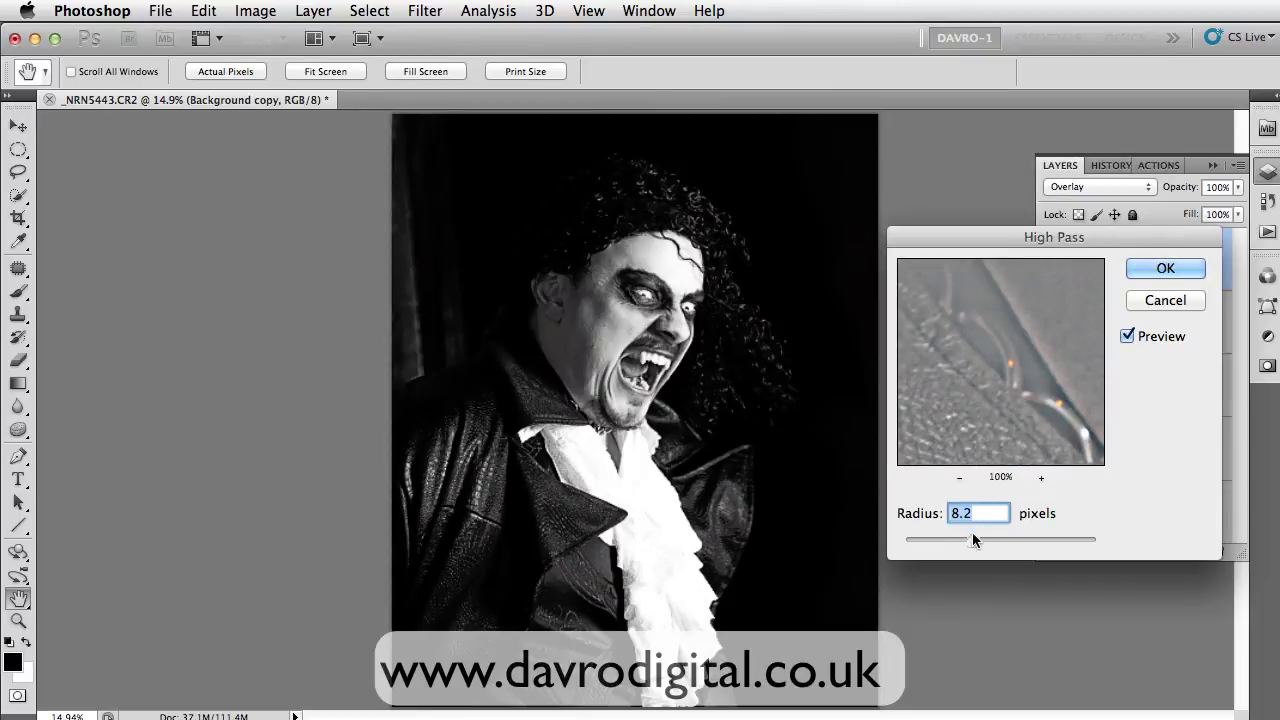
left_click_drag(927, 534, 931, 536)
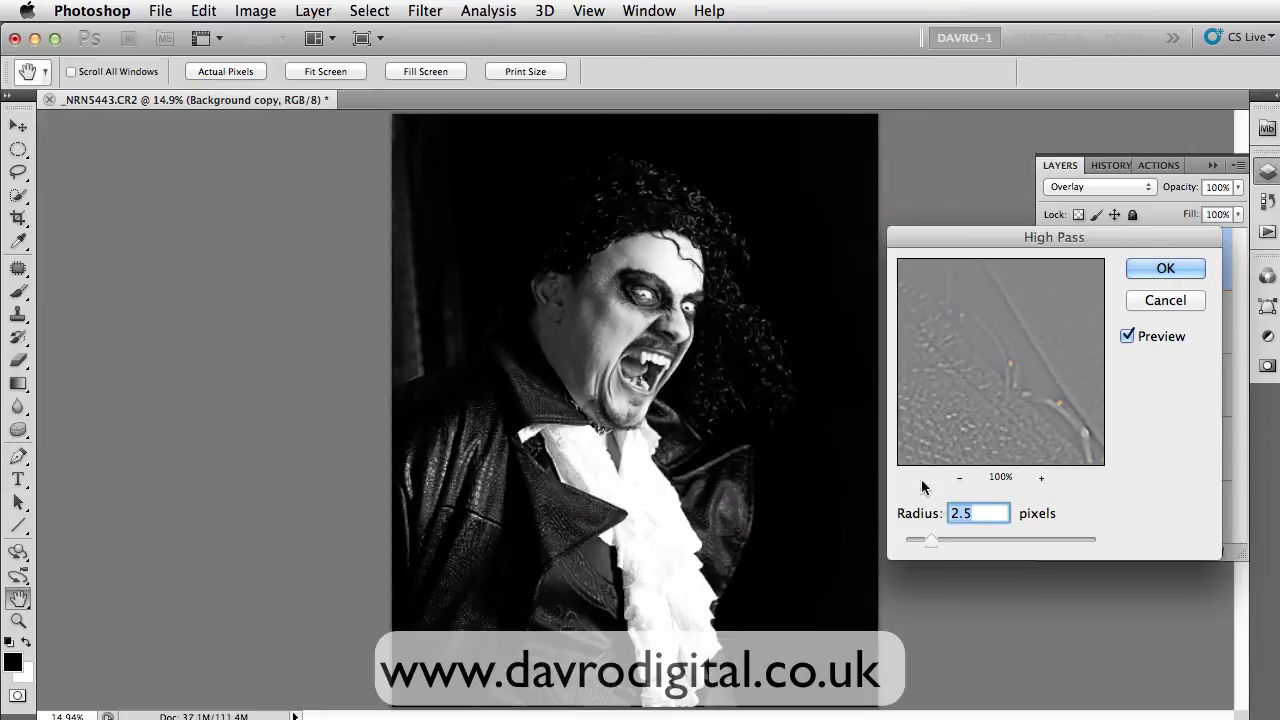
left_click(529, 353, "super")
left_click(560, 362, "super")
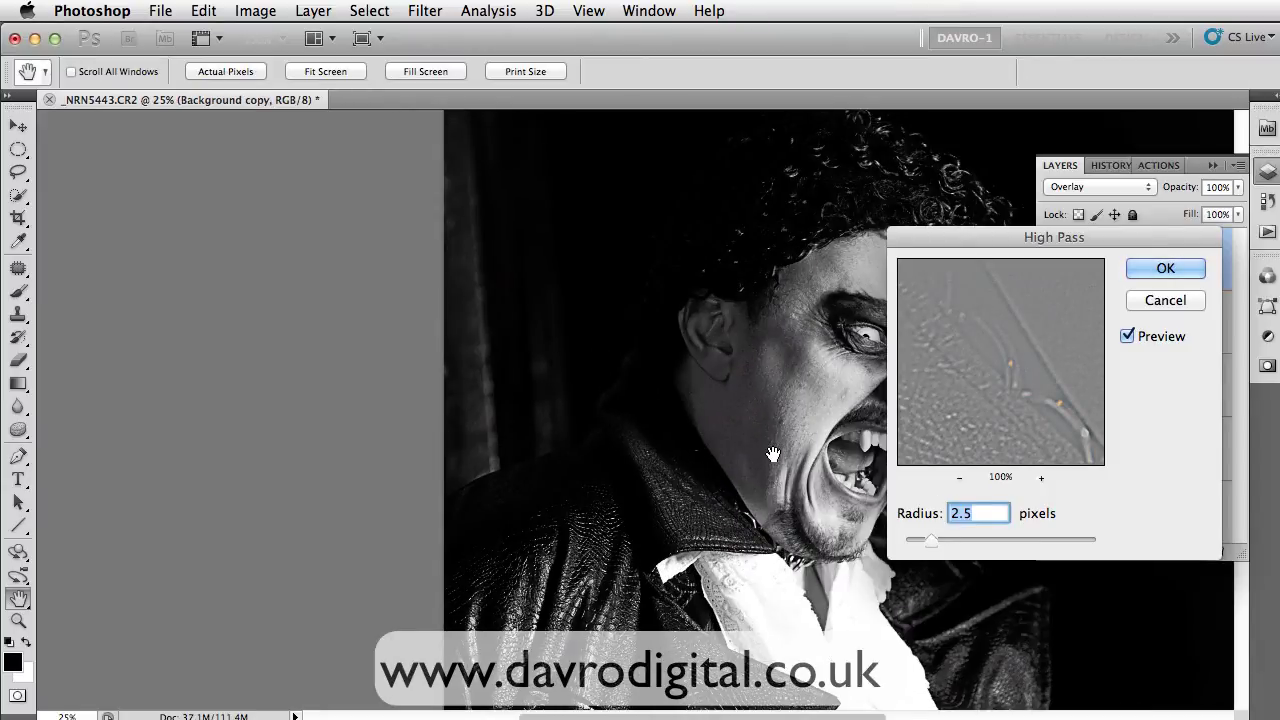
left_click_drag(773, 454, 660, 334)
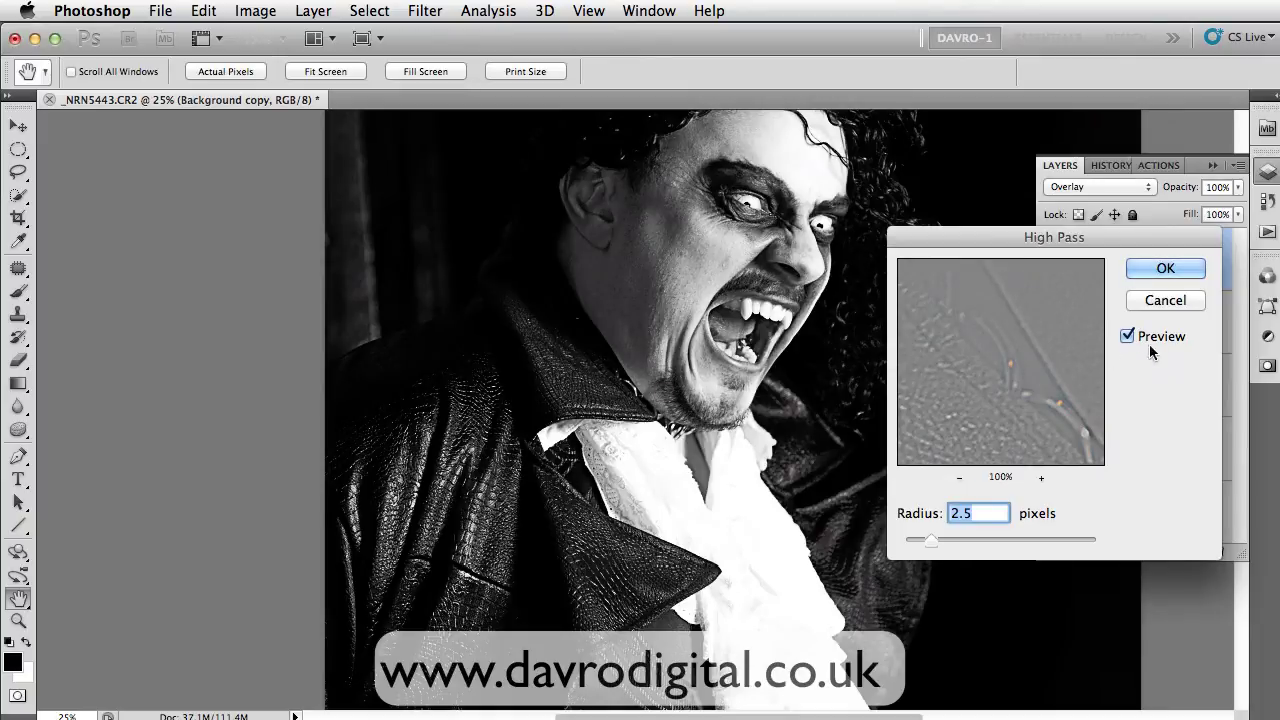
left_click(1176, 272)
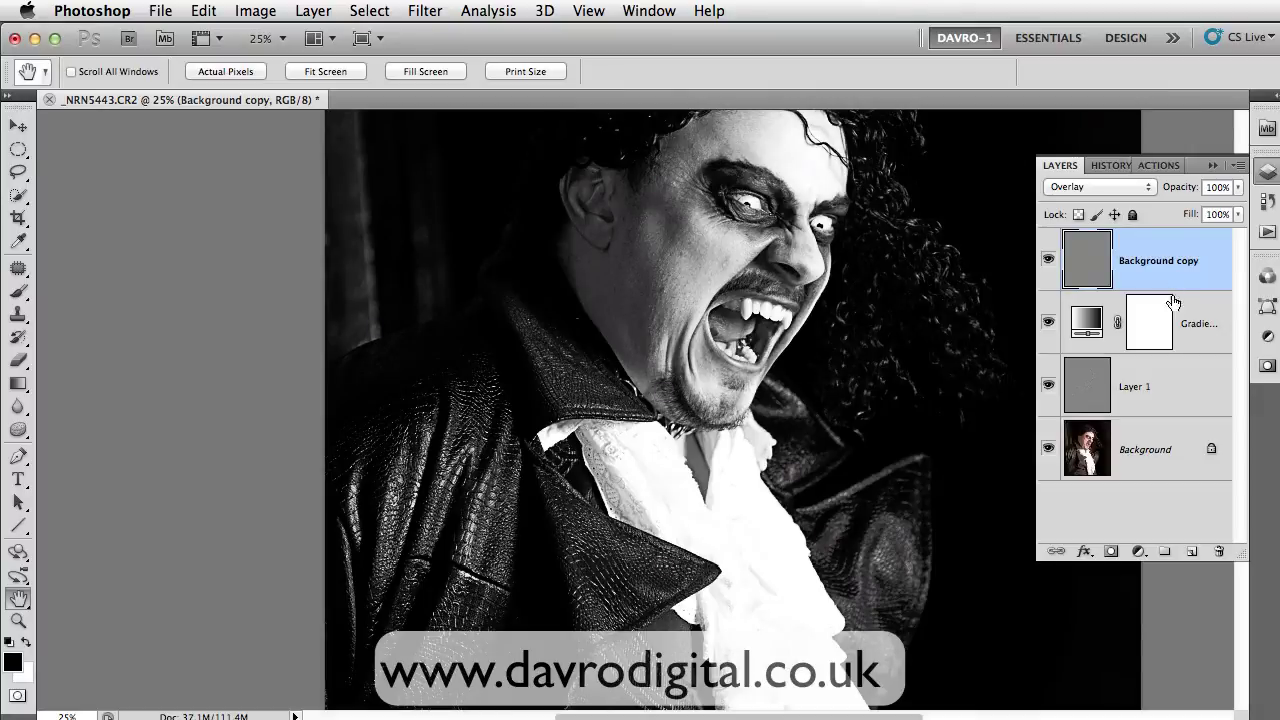
Step: Add a second Gradient Map adjustment above the Background copy, with its black stop recoloured dark blue (0d2562), and accept the gradient
left_click(1139, 552)
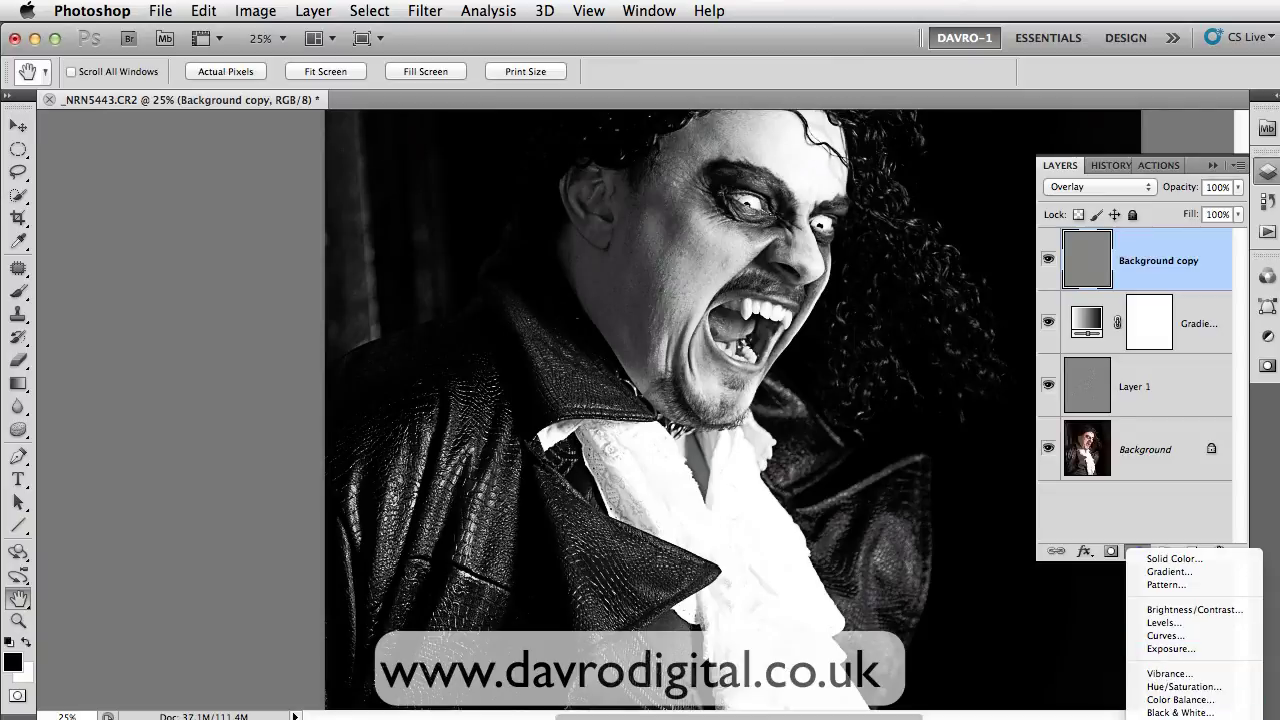
left_click(1175, 715)
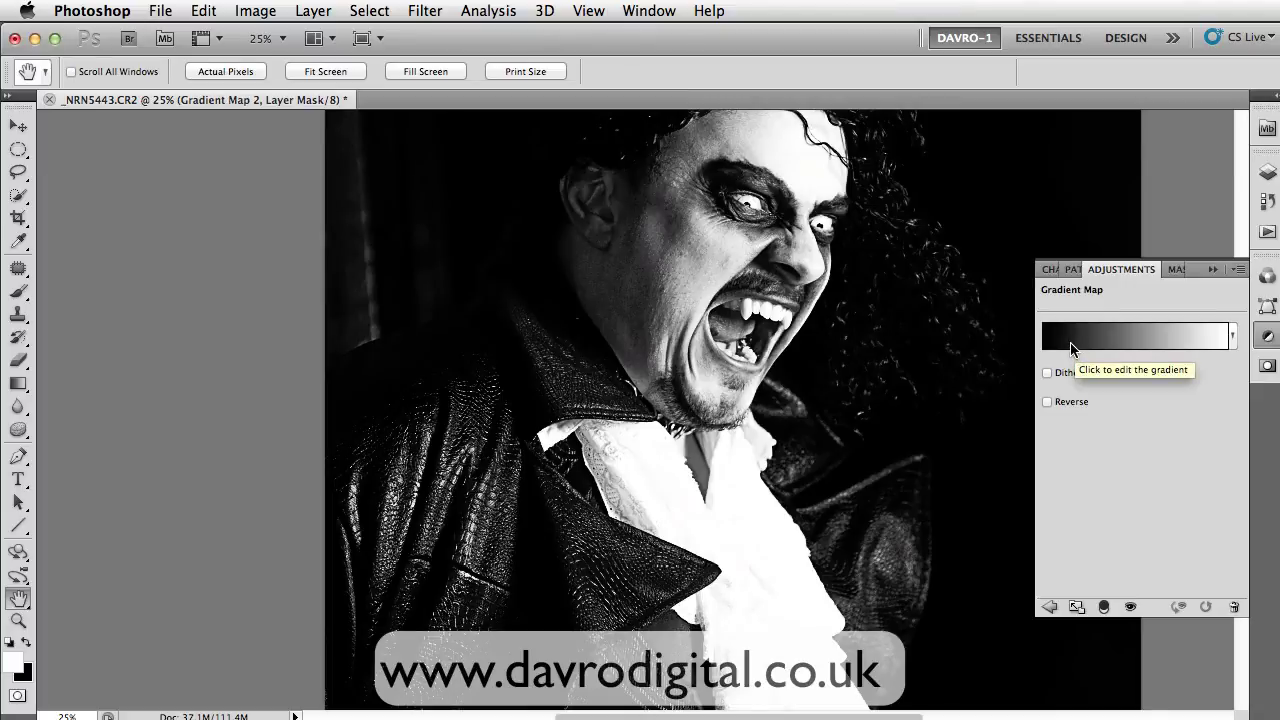
left_click(1074, 347)
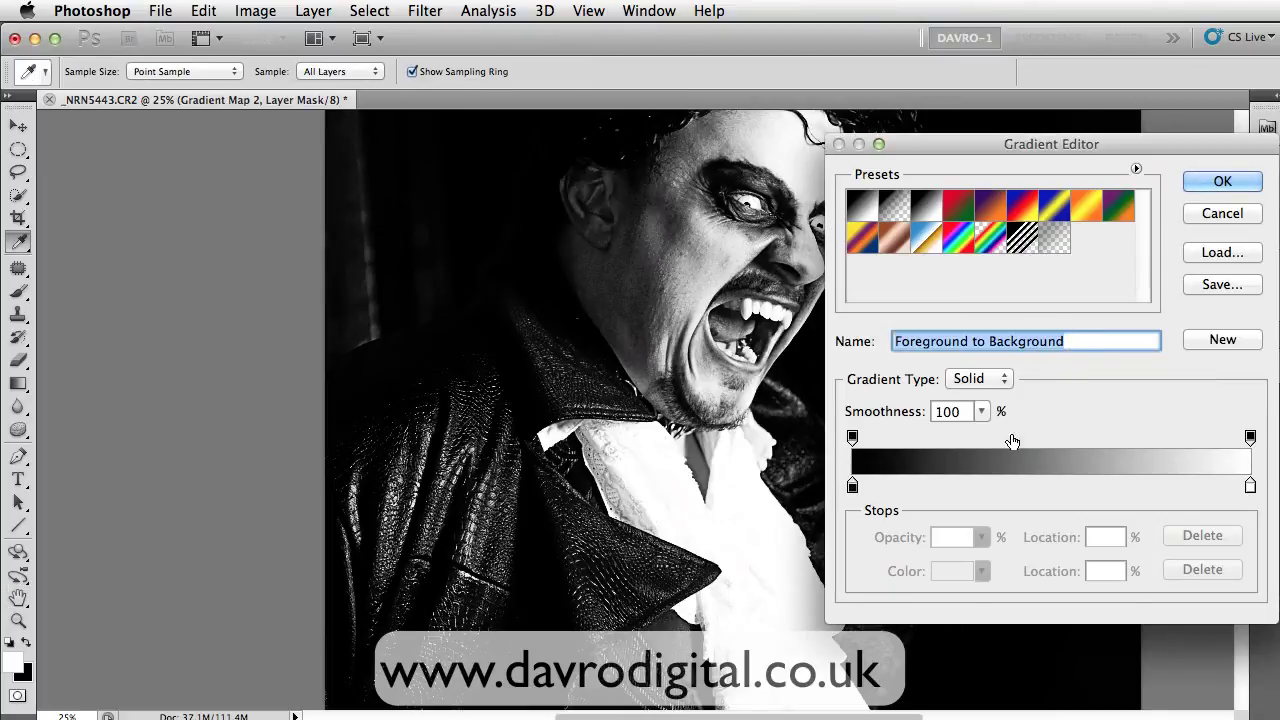
left_click(852, 486)
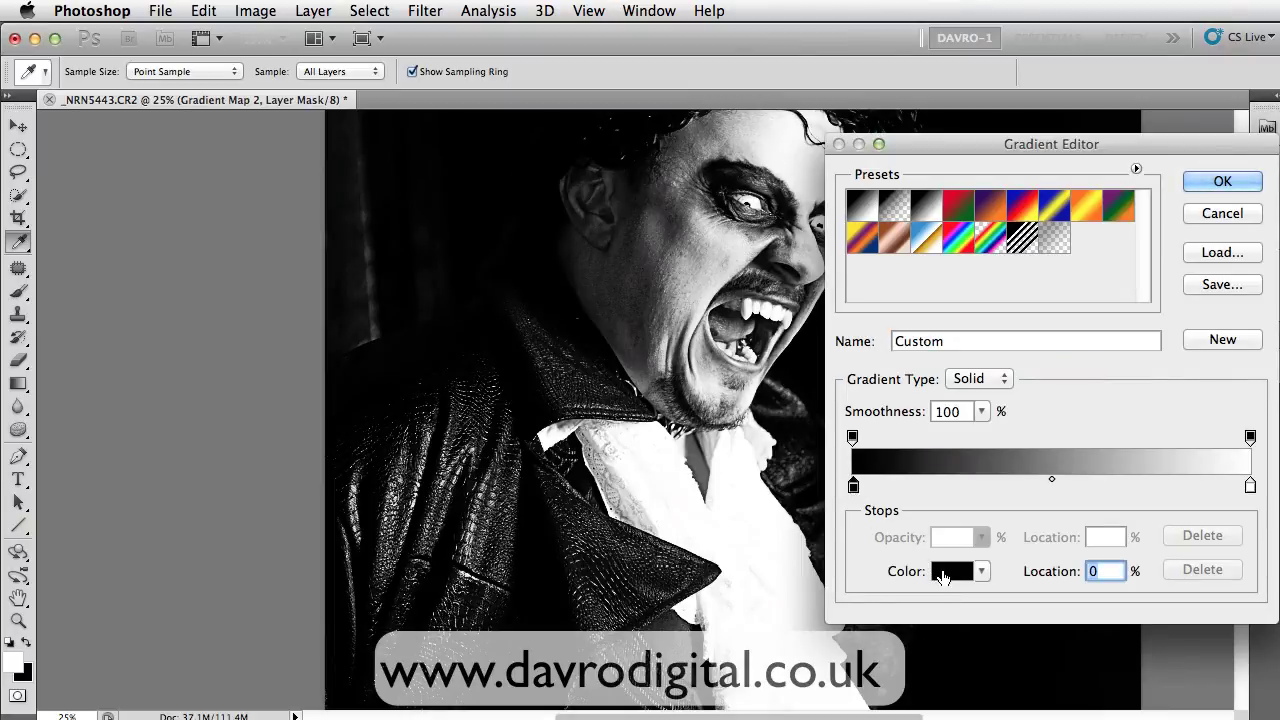
left_click(947, 572)
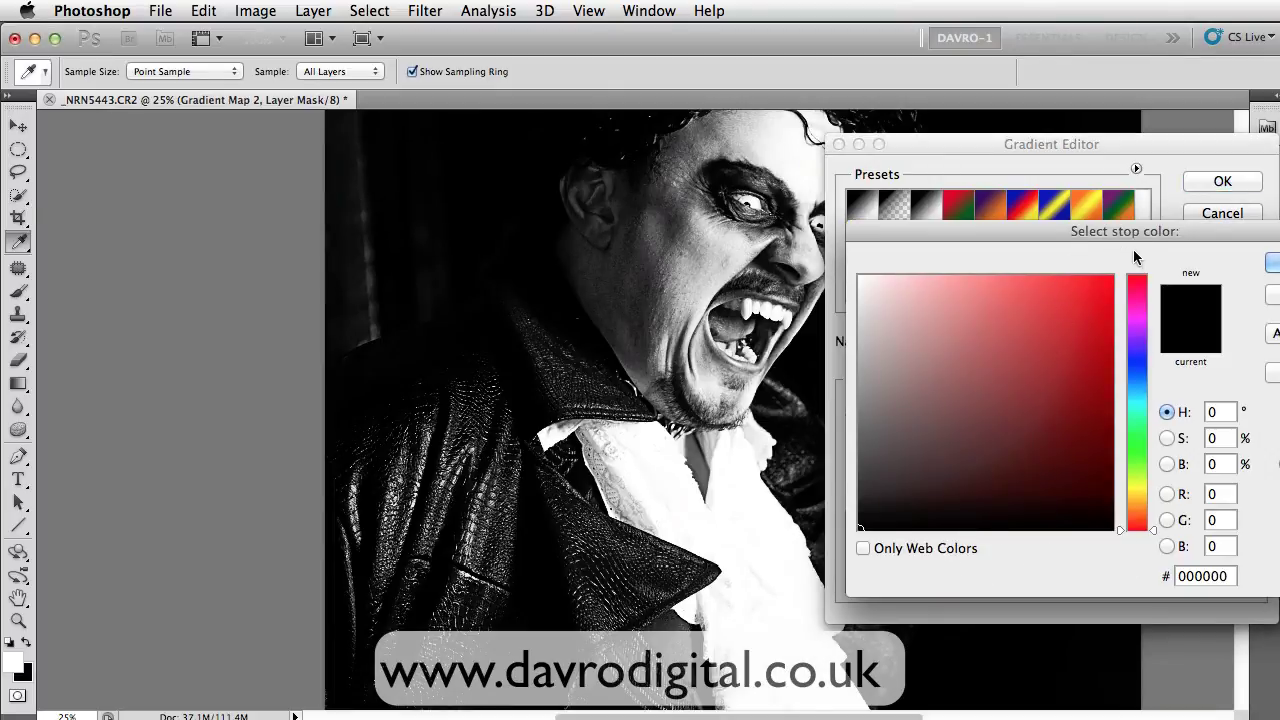
left_click(1138, 372)
left_click(1080, 432)
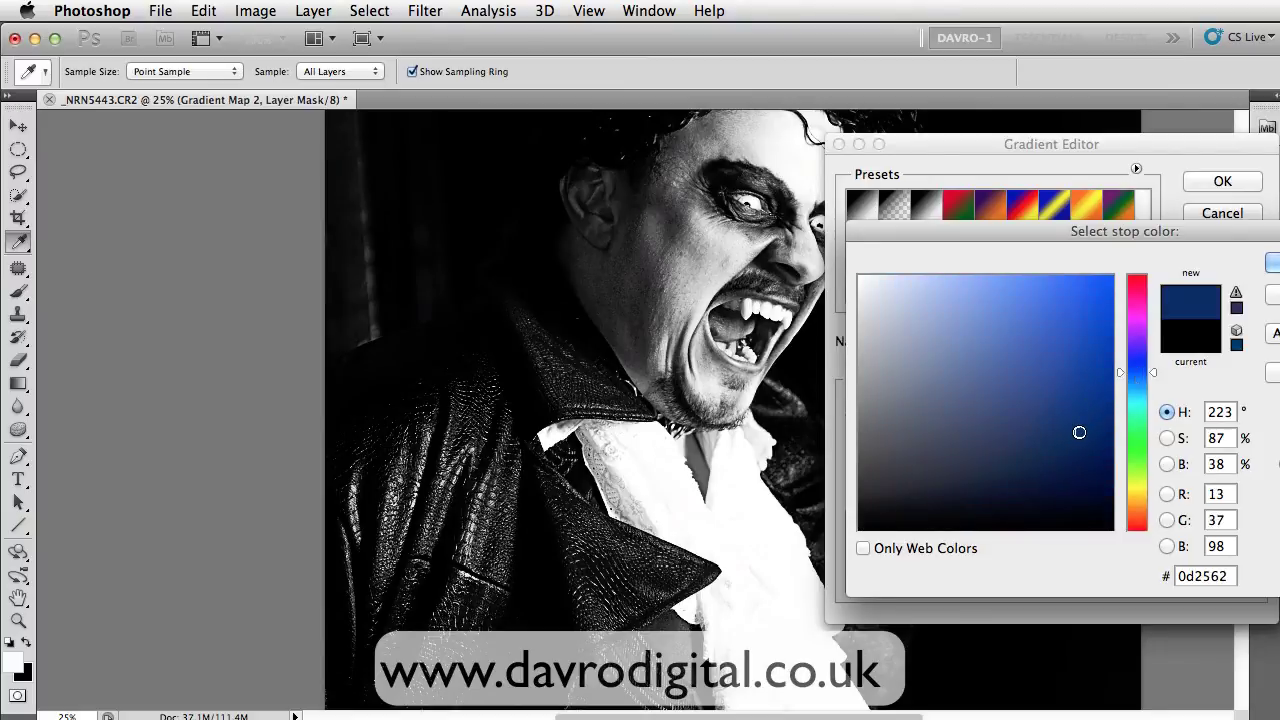
left_click(1272, 262)
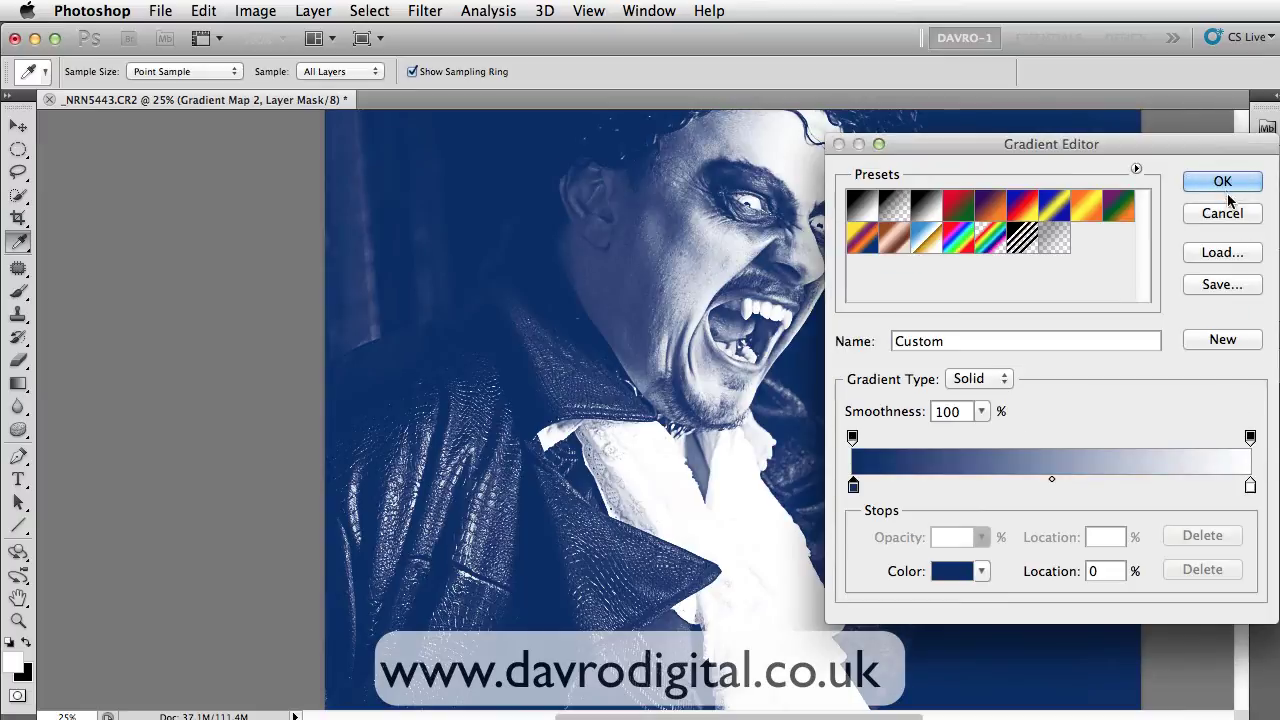
left_click(1222, 181)
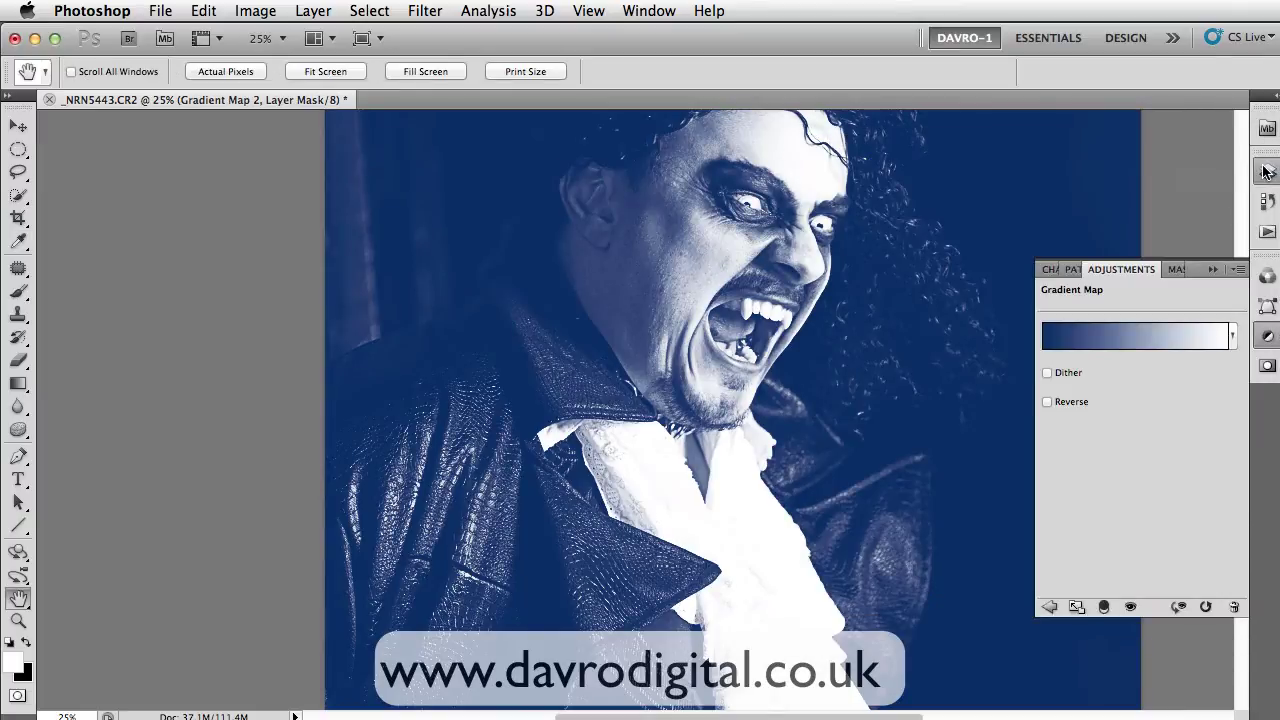
Step: Try Soft Light blending on the top Gradient Map layer, comparing with its visibility toggled, and switch its blend mode to Color
left_click(1267, 172)
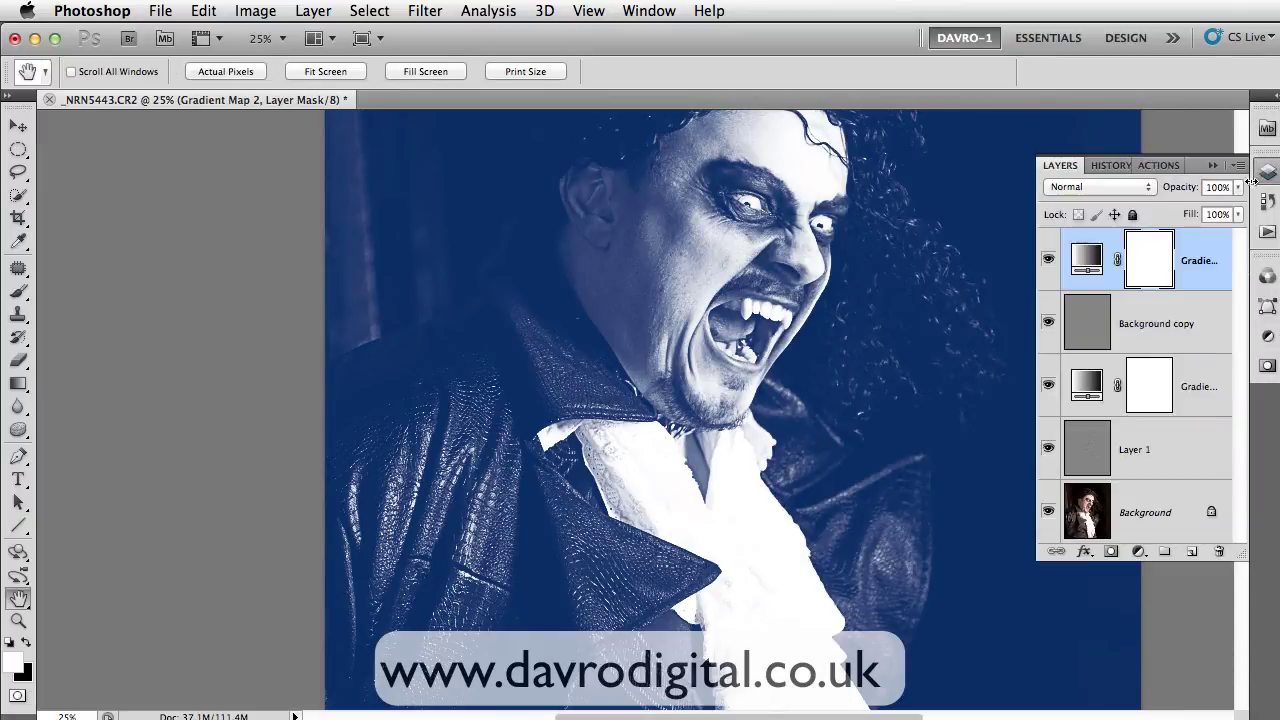
left_click(1104, 184)
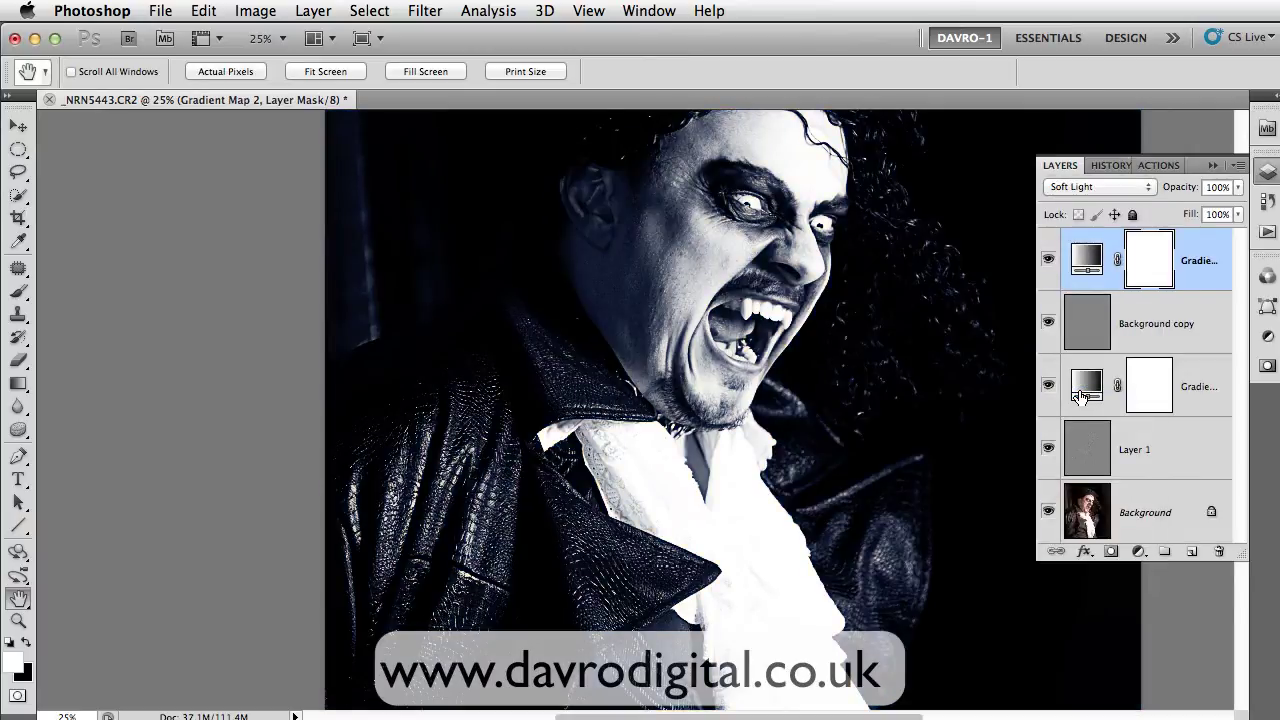
left_click(1047, 262)
left_click(1047, 262)
left_click(1047, 262)
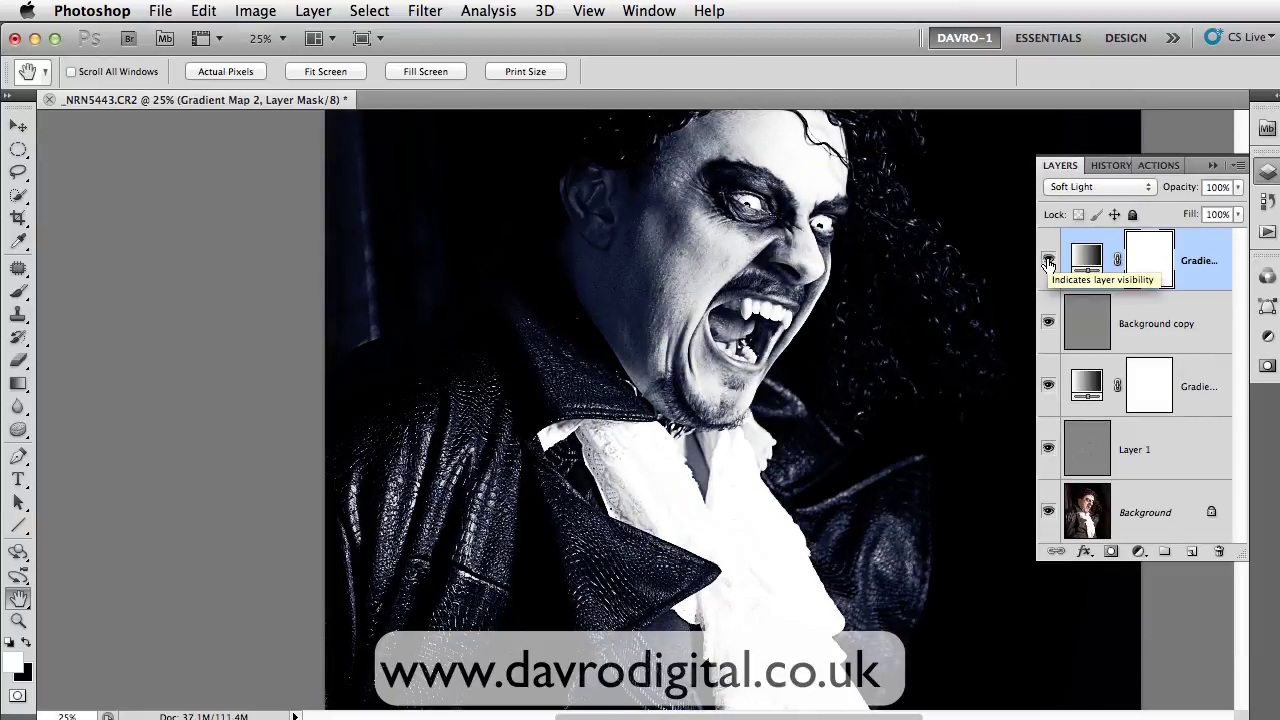
left_click(1085, 187)
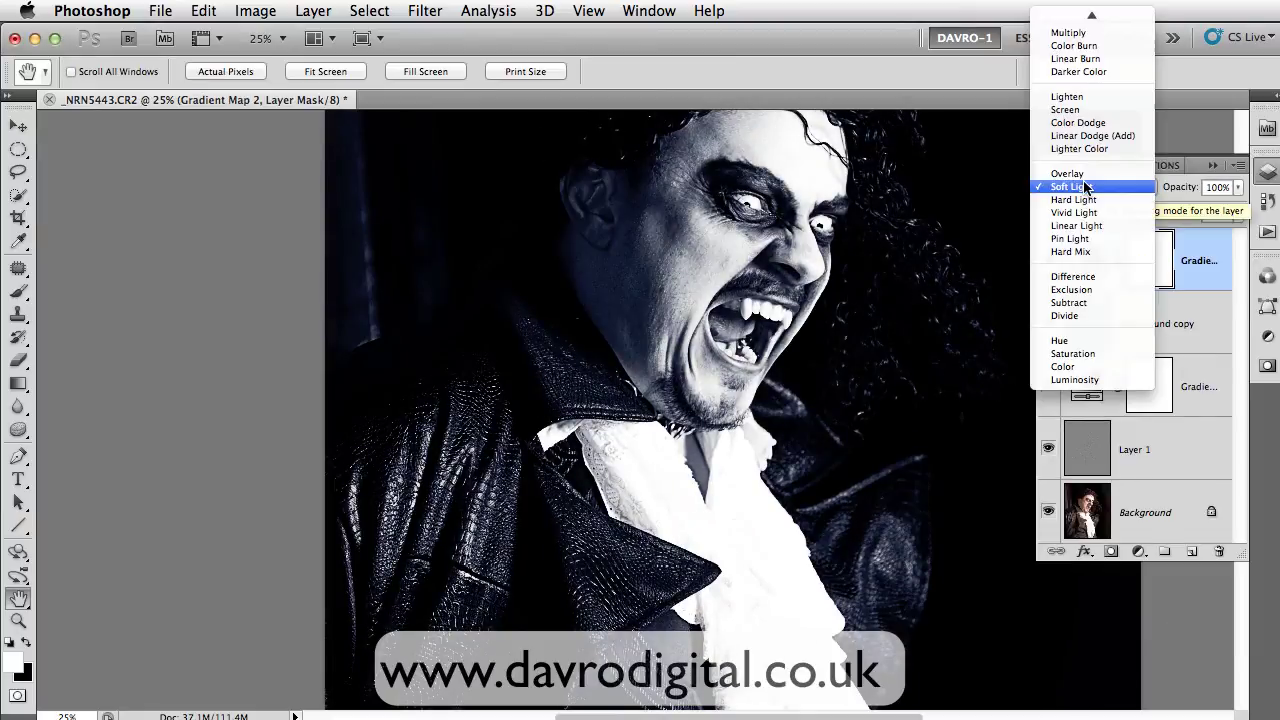
left_click(1063, 367)
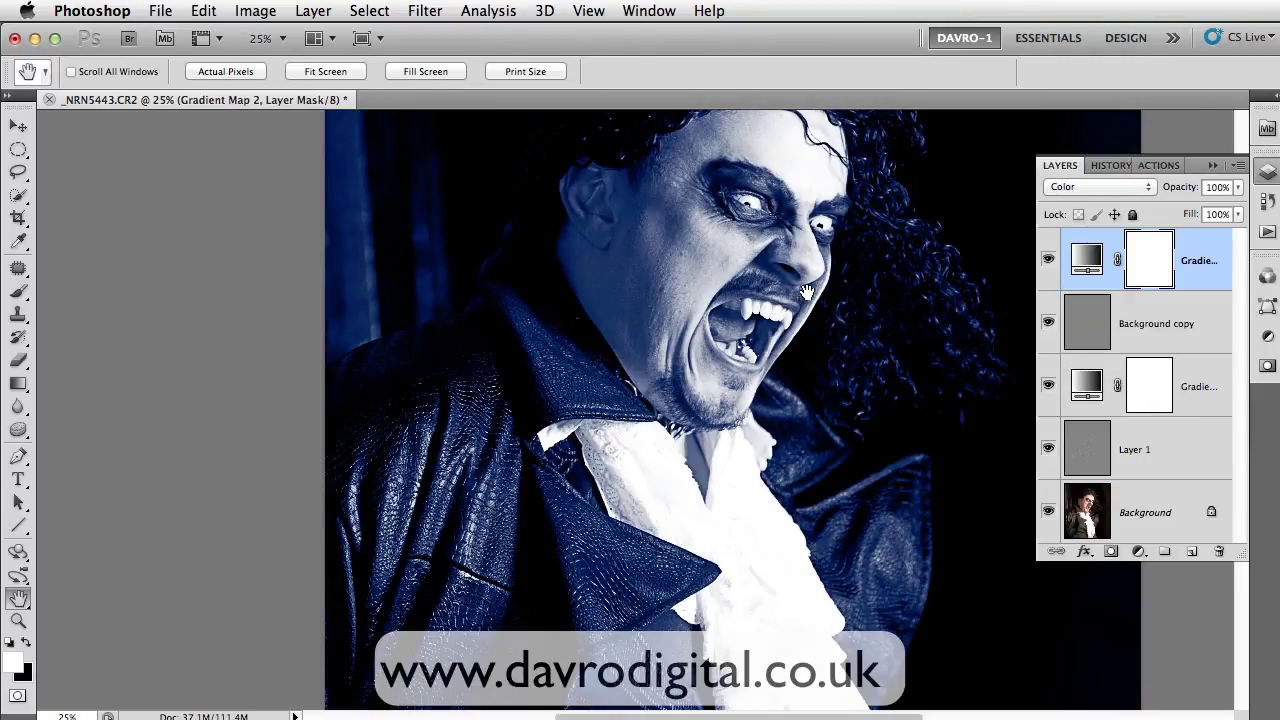
Step: Reopen the top Gradient Map's gradient and try dark green (28461f) for its dark stop
left_click(1087, 264)
double_click(1087, 264)
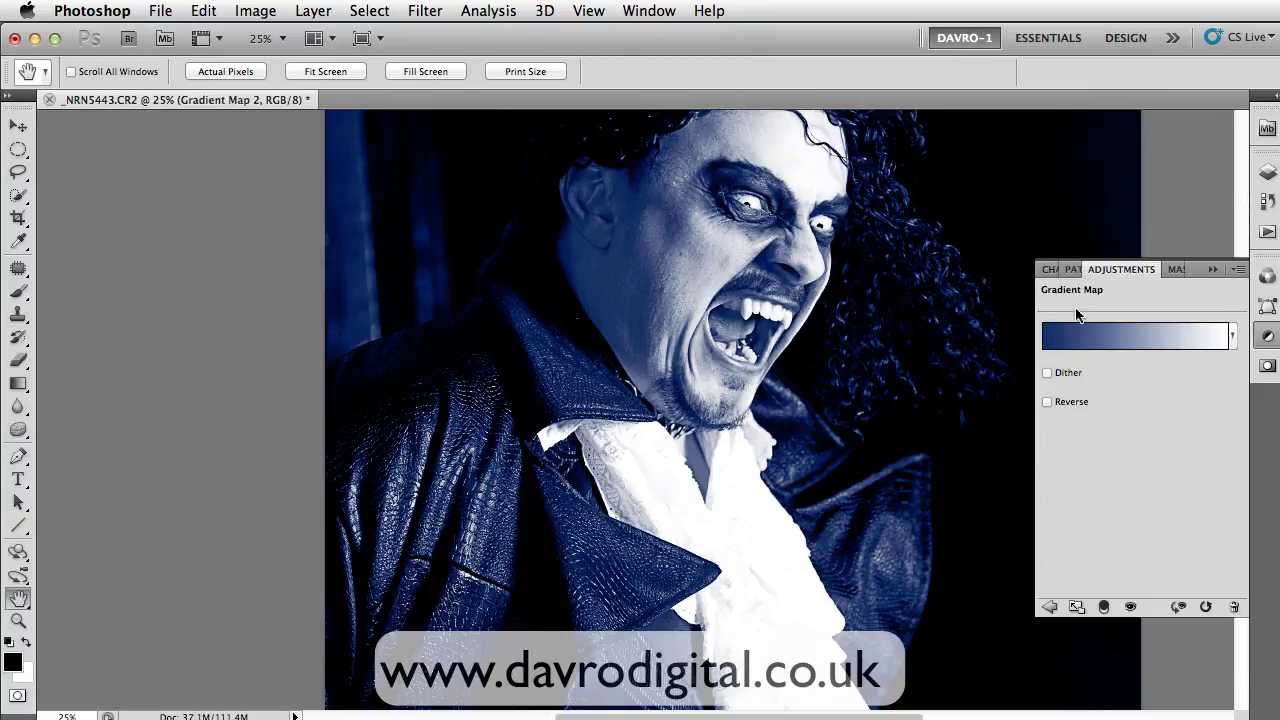
left_click(1083, 337)
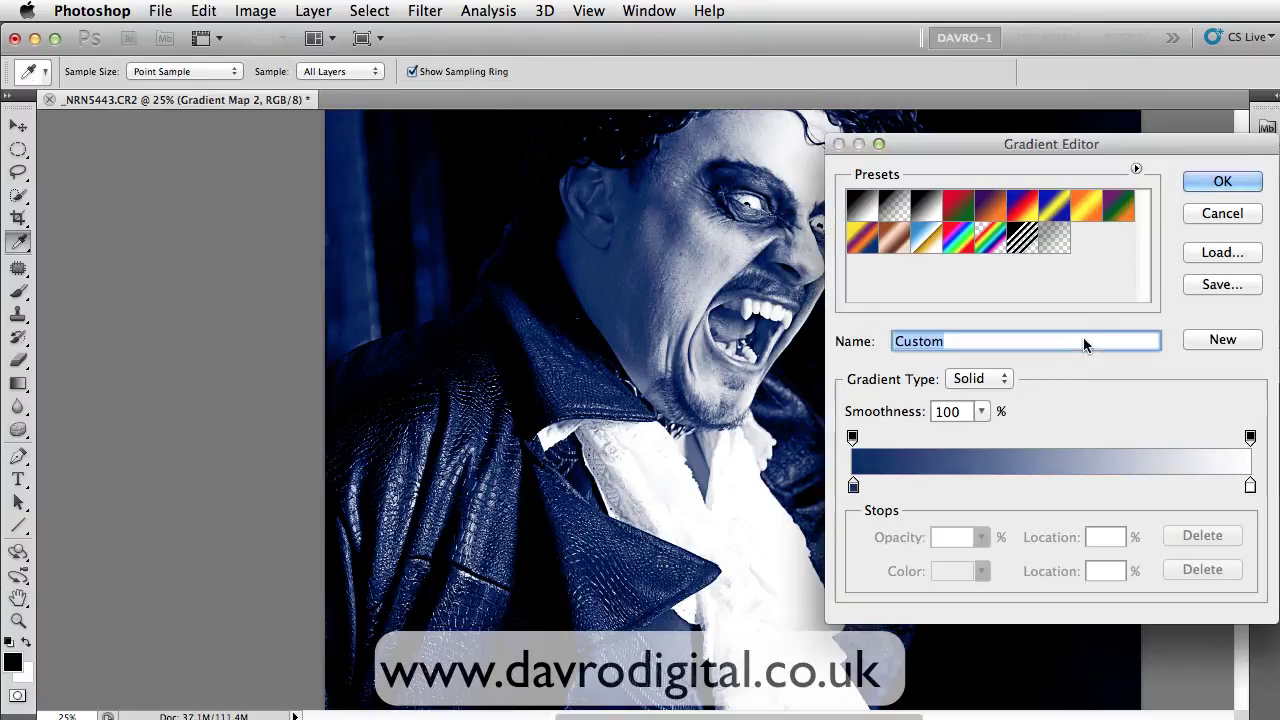
left_click(852, 486)
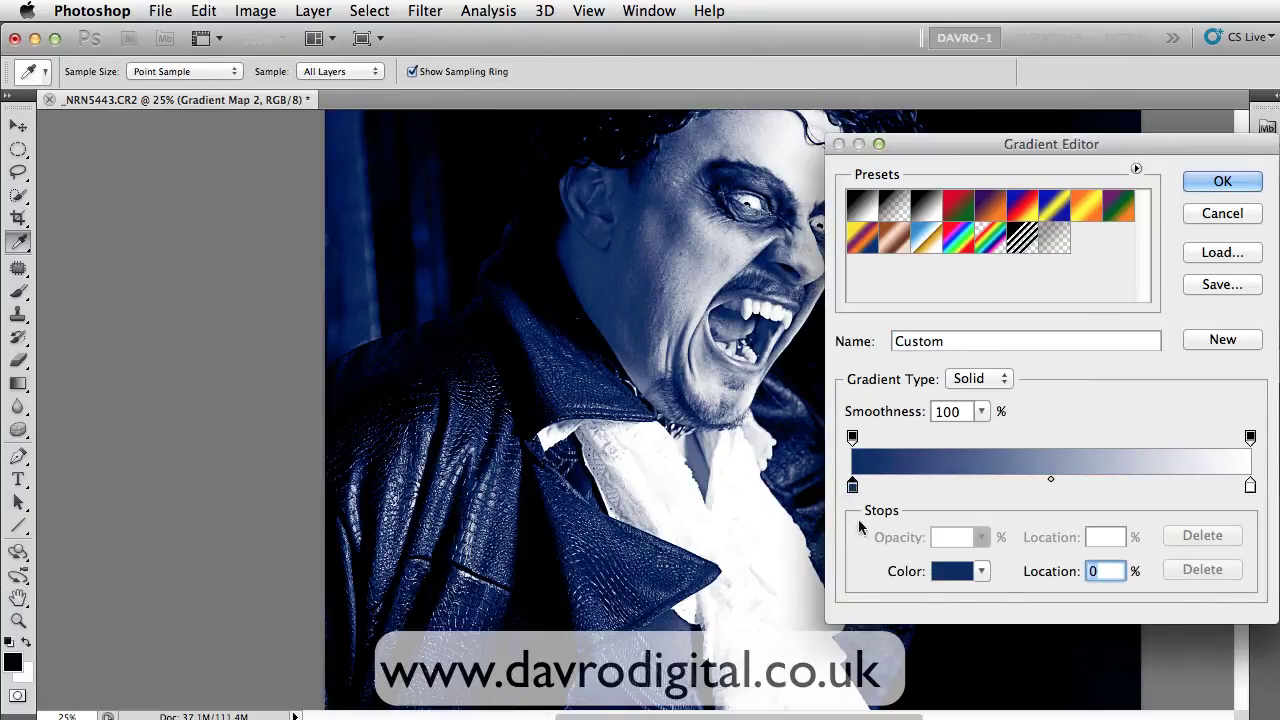
left_click(940, 571)
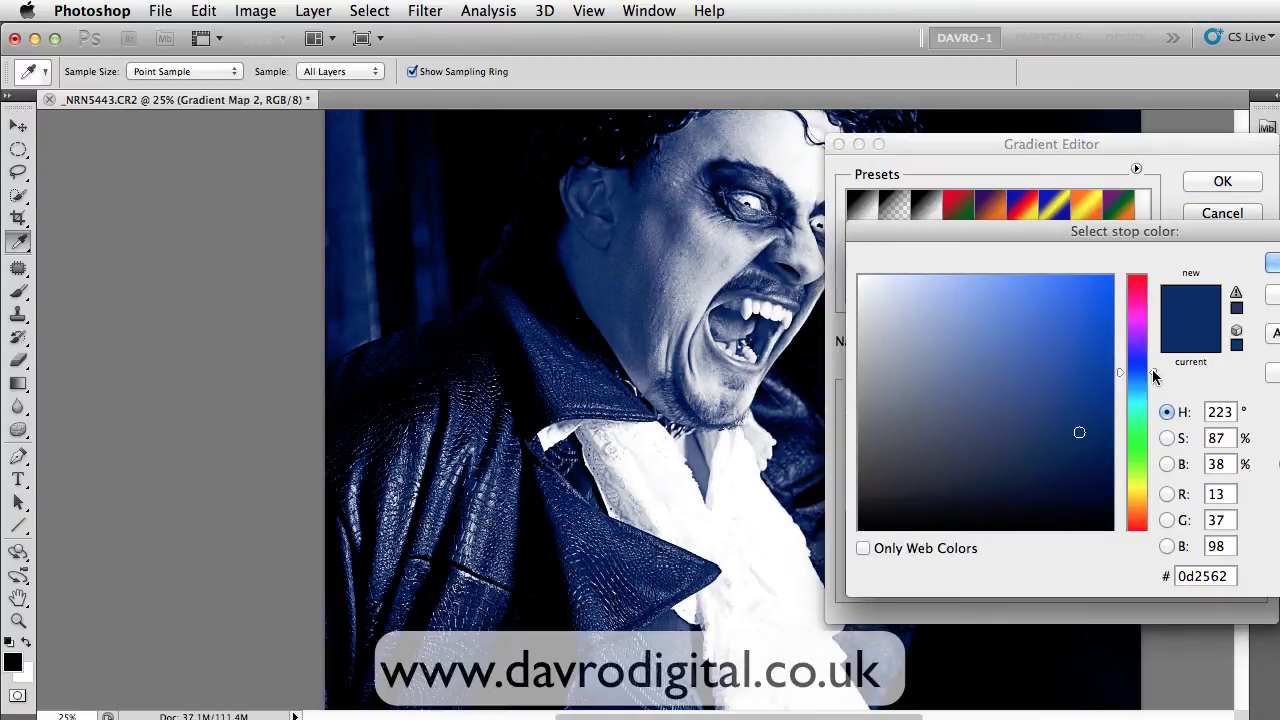
left_click_drag(1153, 375, 1150, 458)
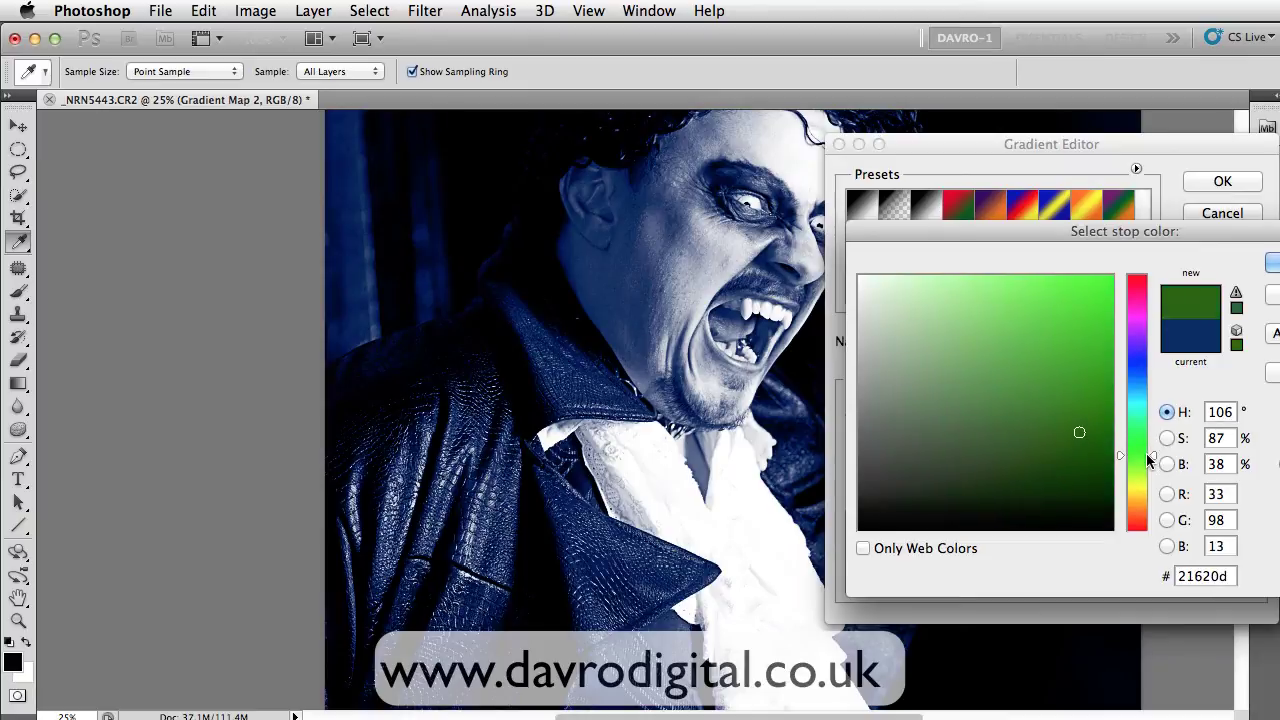
mouse_move(992, 441)
left_mouse_down()
mouse_move(1003, 437)
mouse_move(999, 460)
left_mouse_up()
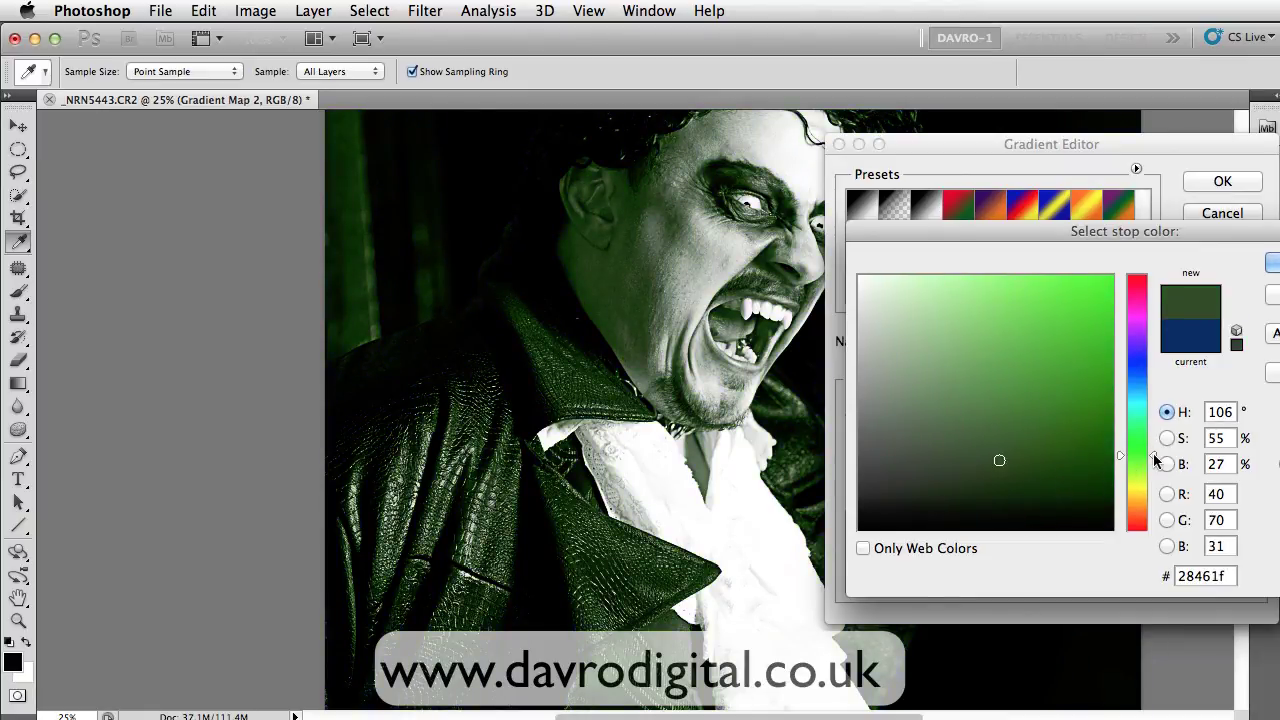
Step: Set the dark stop to a sepia brown (2a1f0c), accept the gradient, and bring the layer stack back into view
left_click(1155, 453)
left_click_drag(1155, 457, 1152, 507)
left_click_drag(1014, 446, 1042, 488)
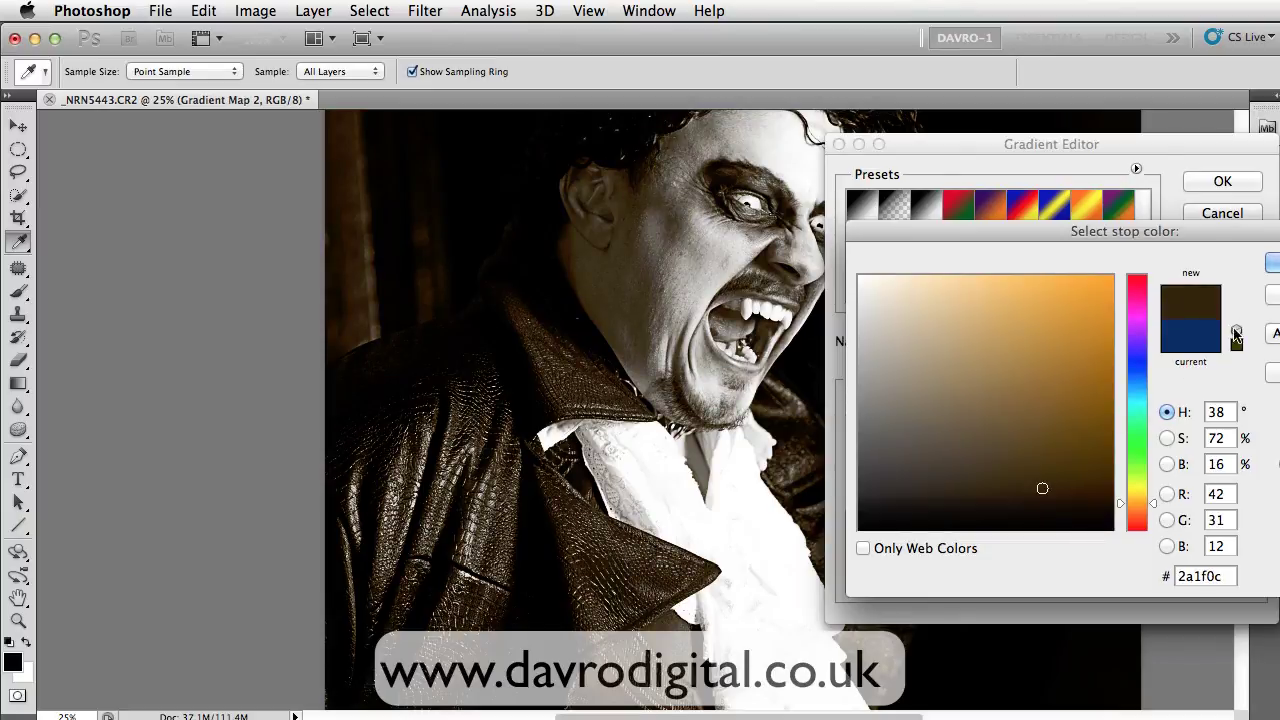
left_click(1272, 261)
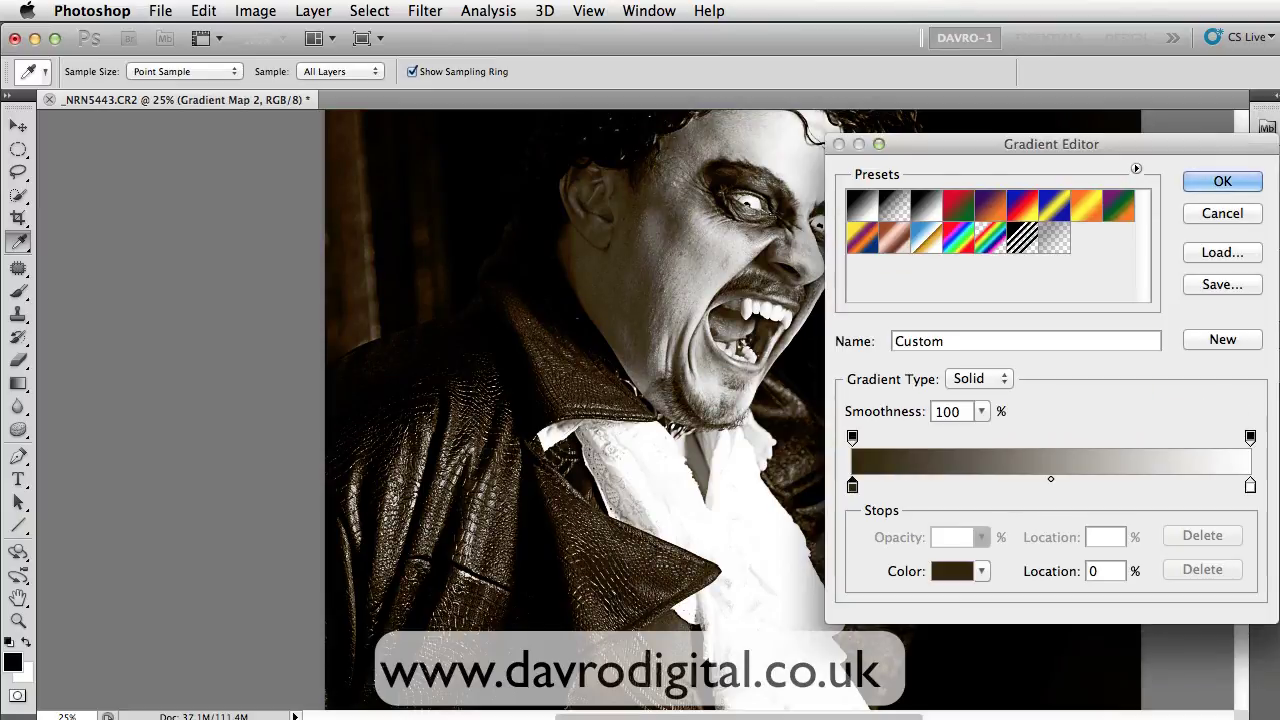
left_click(1222, 181)
key("h")
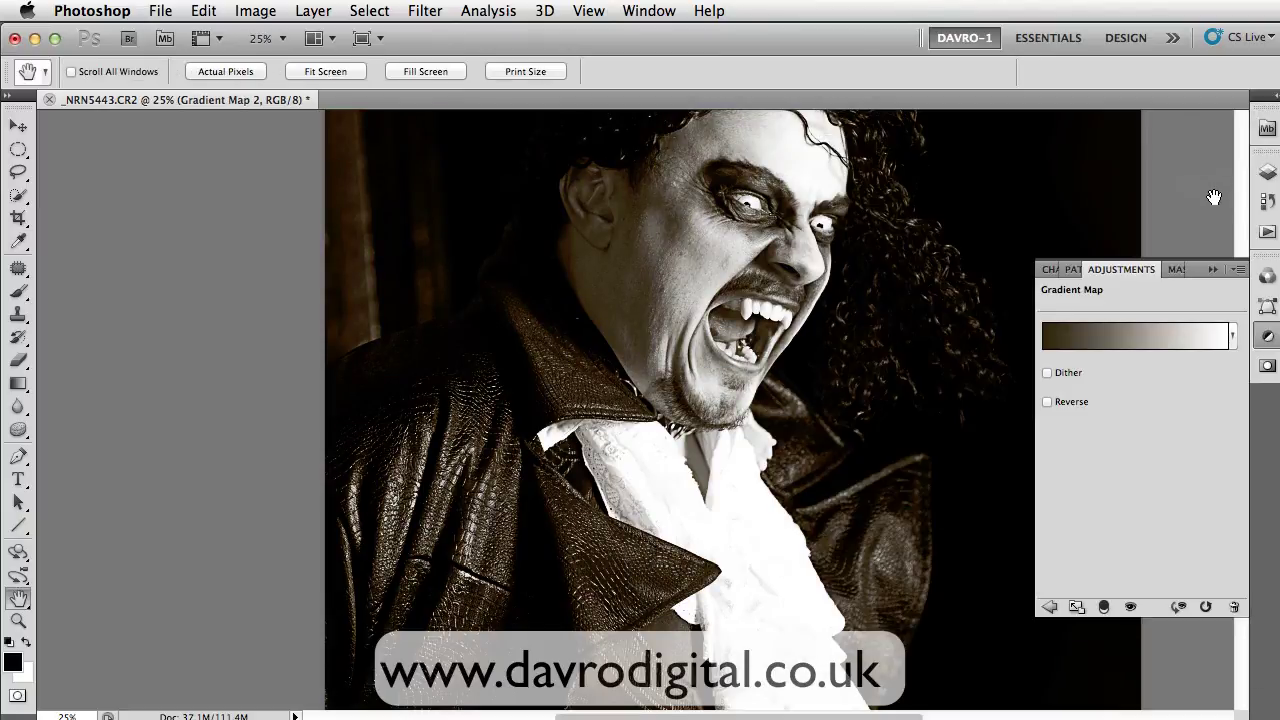
left_click(1267, 171)
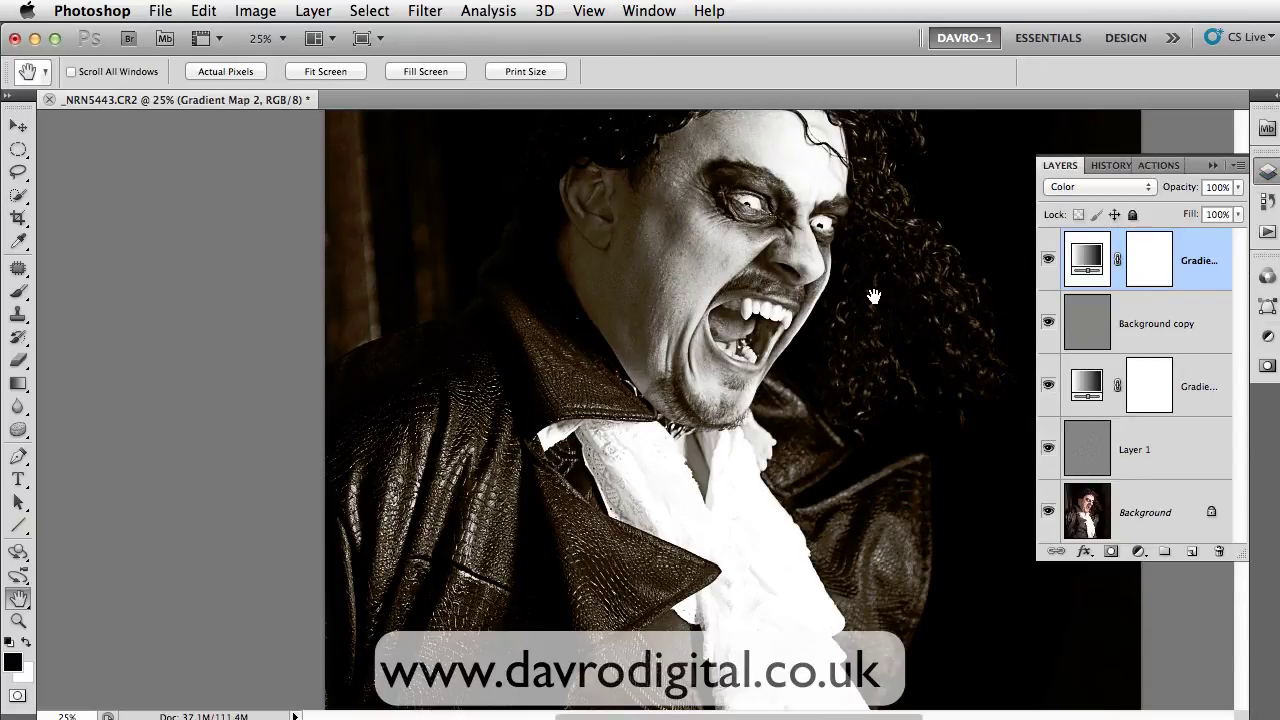
Step: Present the whole portrait fitted on screen against a black surround with the tools and panels hidden
key("super+0")
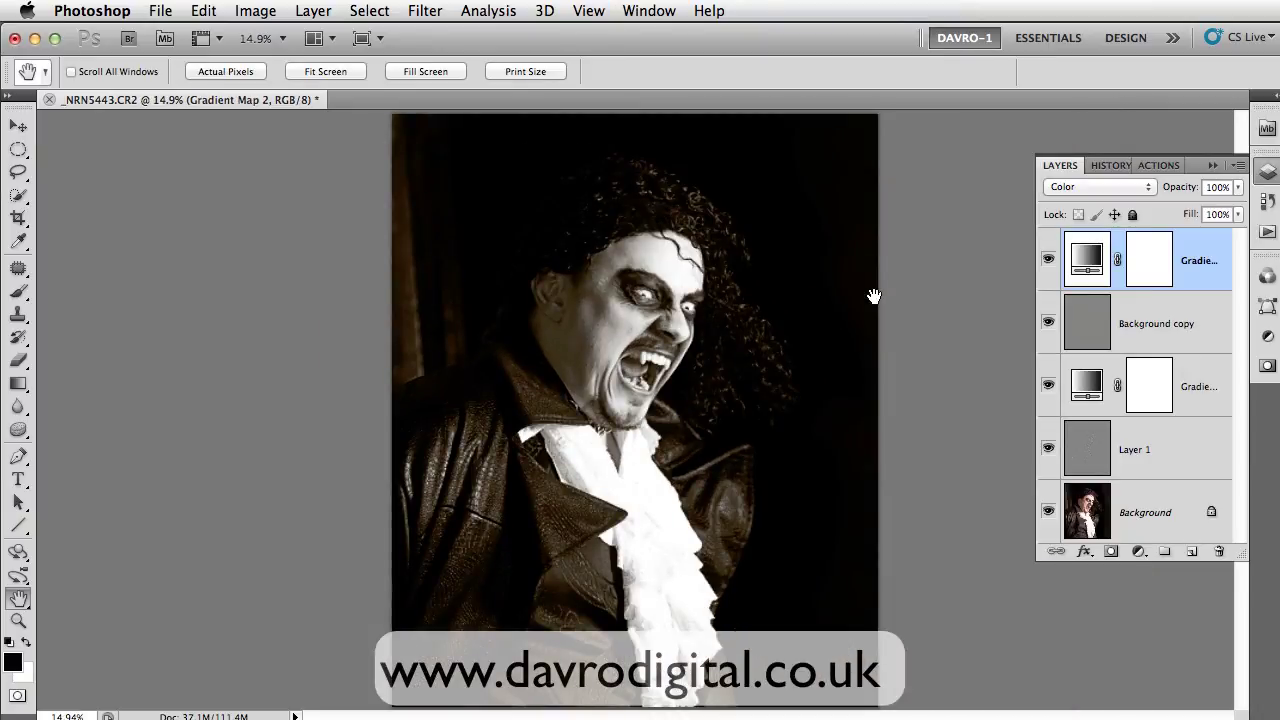
right_click(990, 282)
left_click(1006, 305)
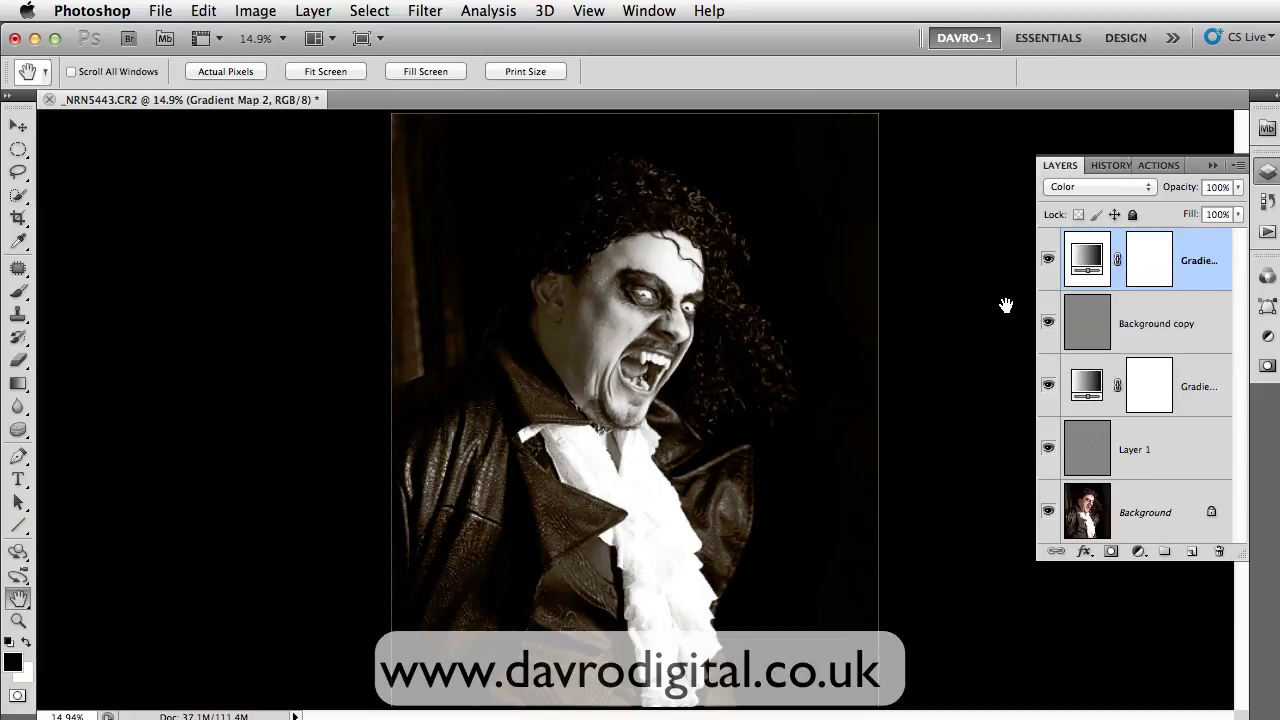
key("Tab")
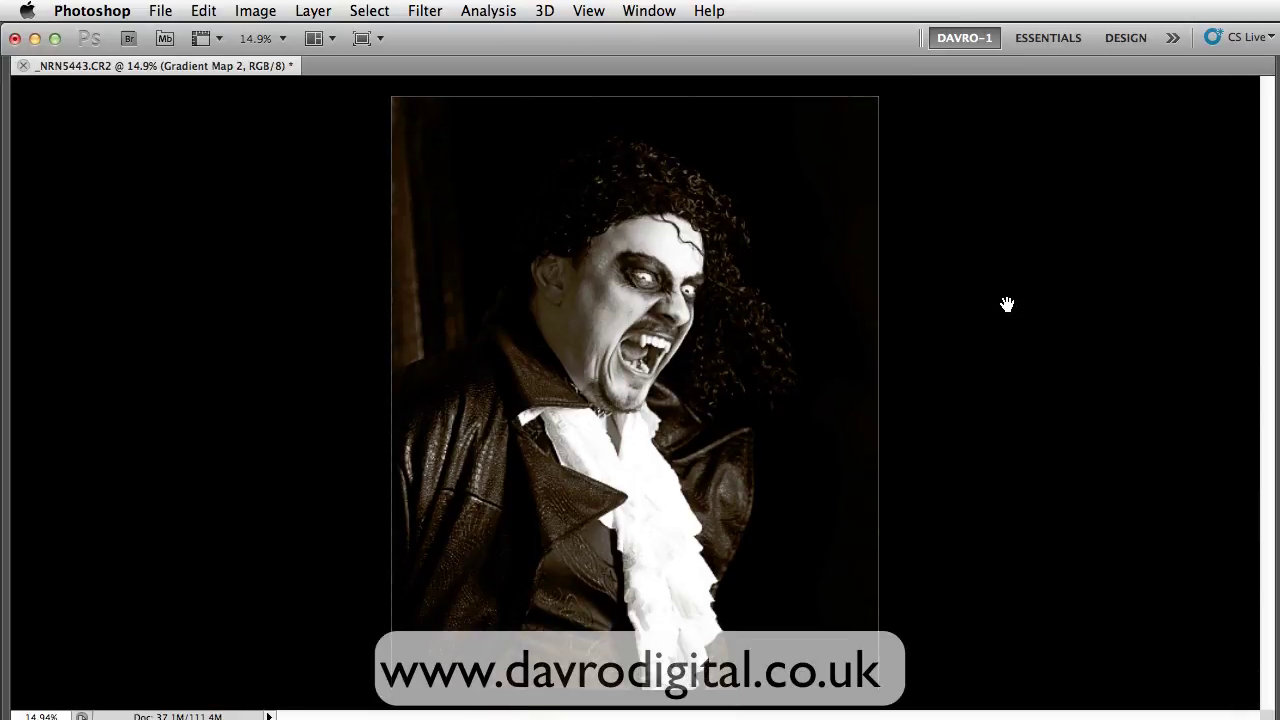